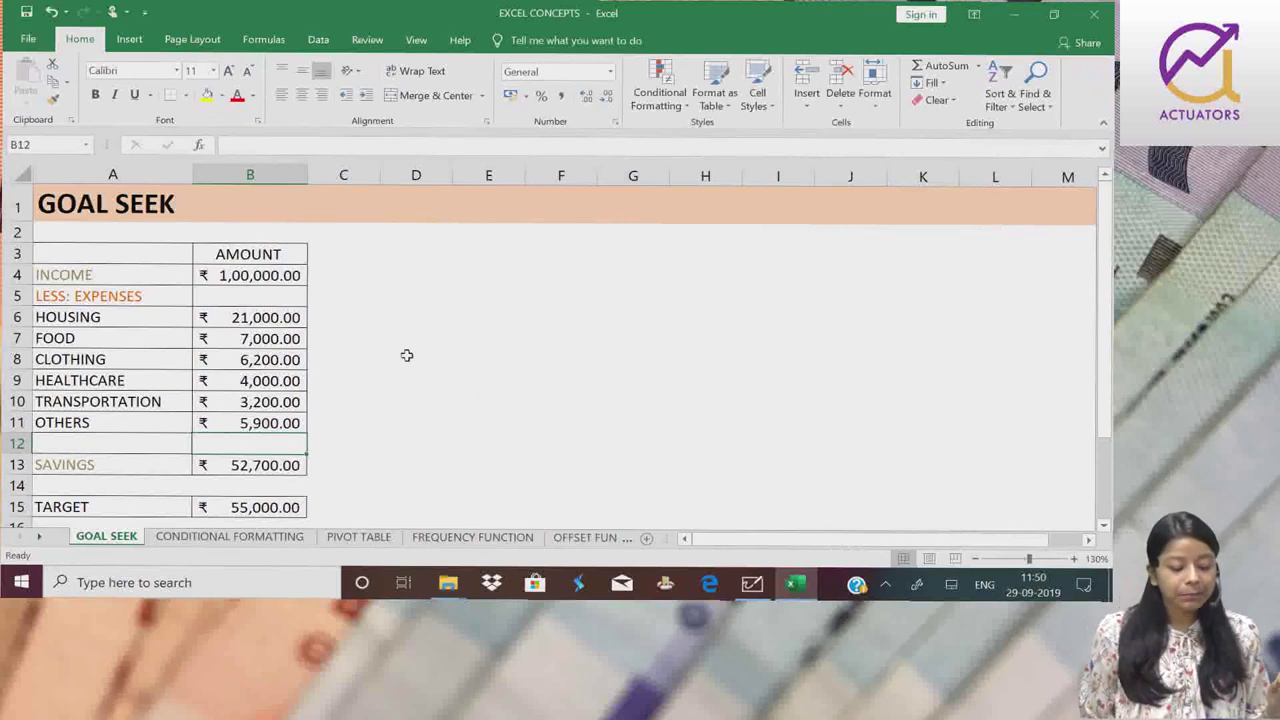
Review the income in B4, the expenses B6:B11 and the savings formula in B13
drag(292, 272, 280, 422)
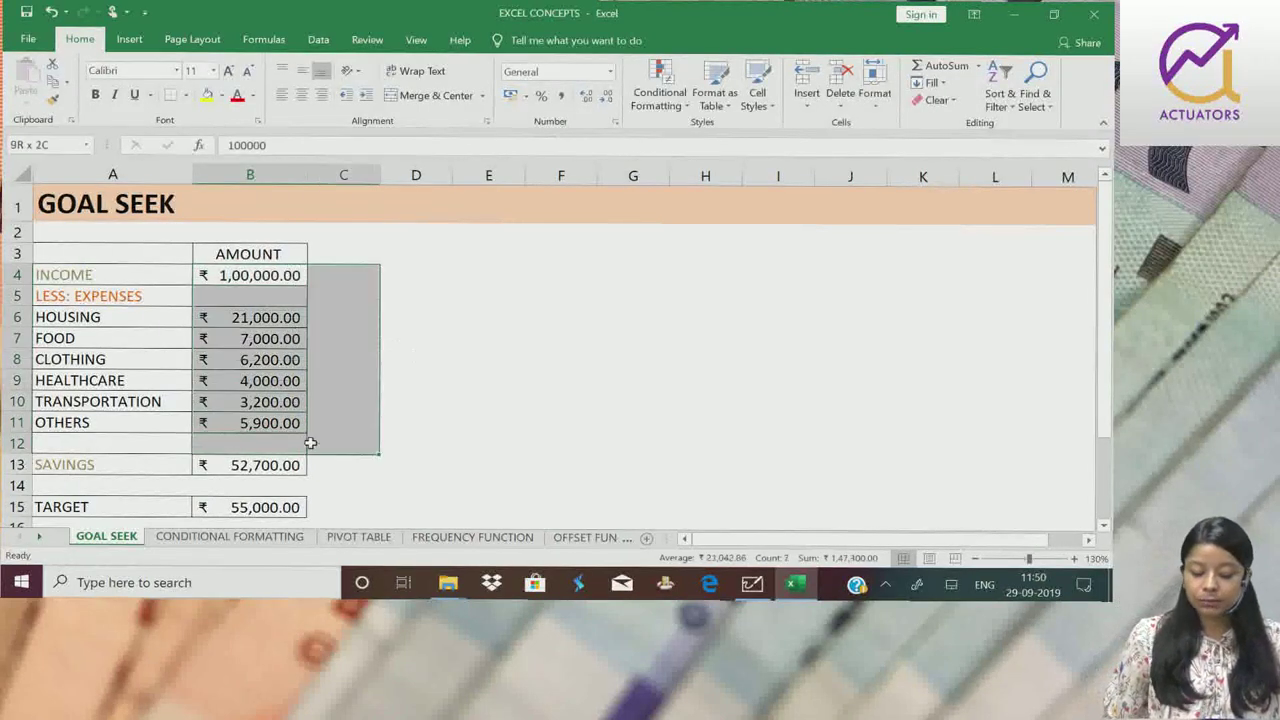
click(278, 463)
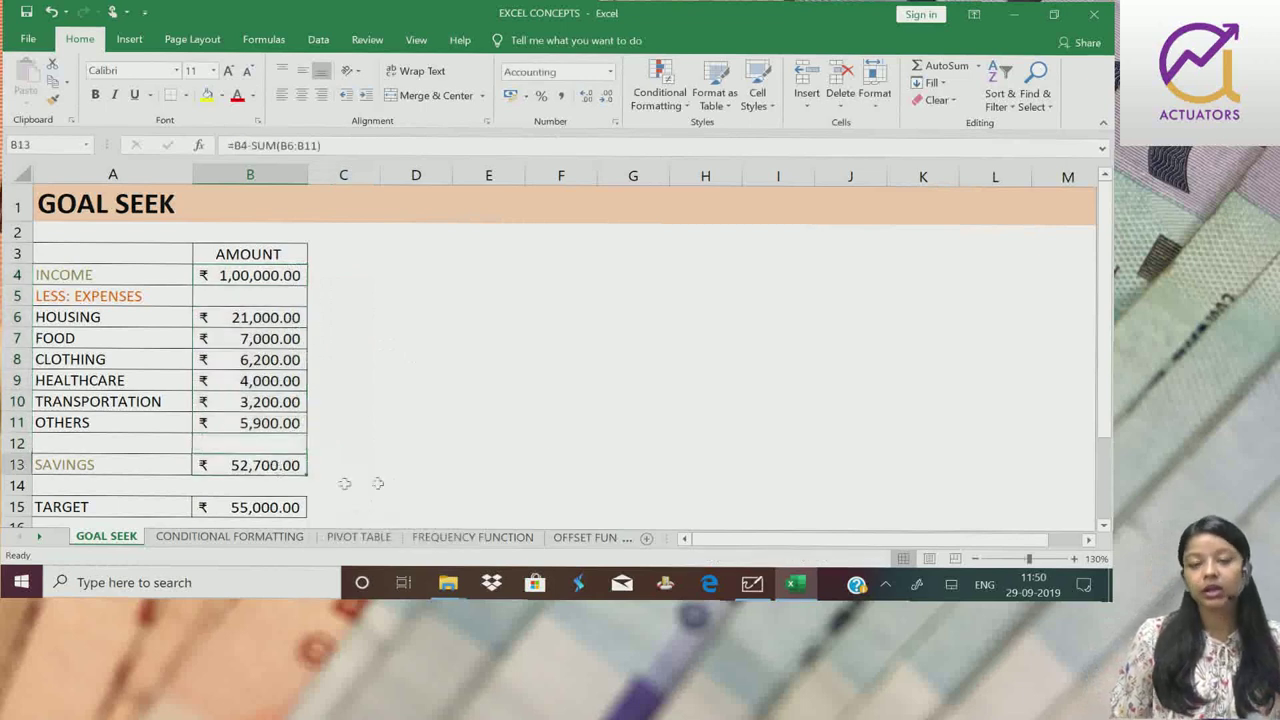
click(527, 396)
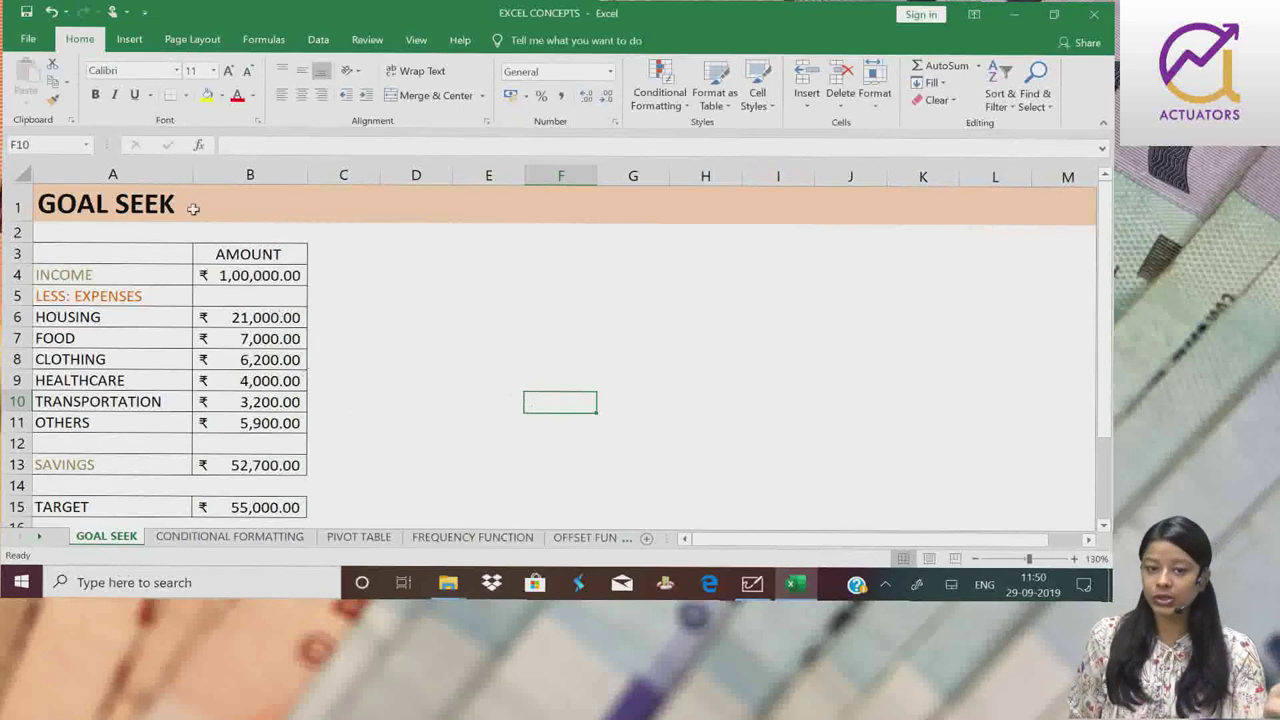
click(236, 275)
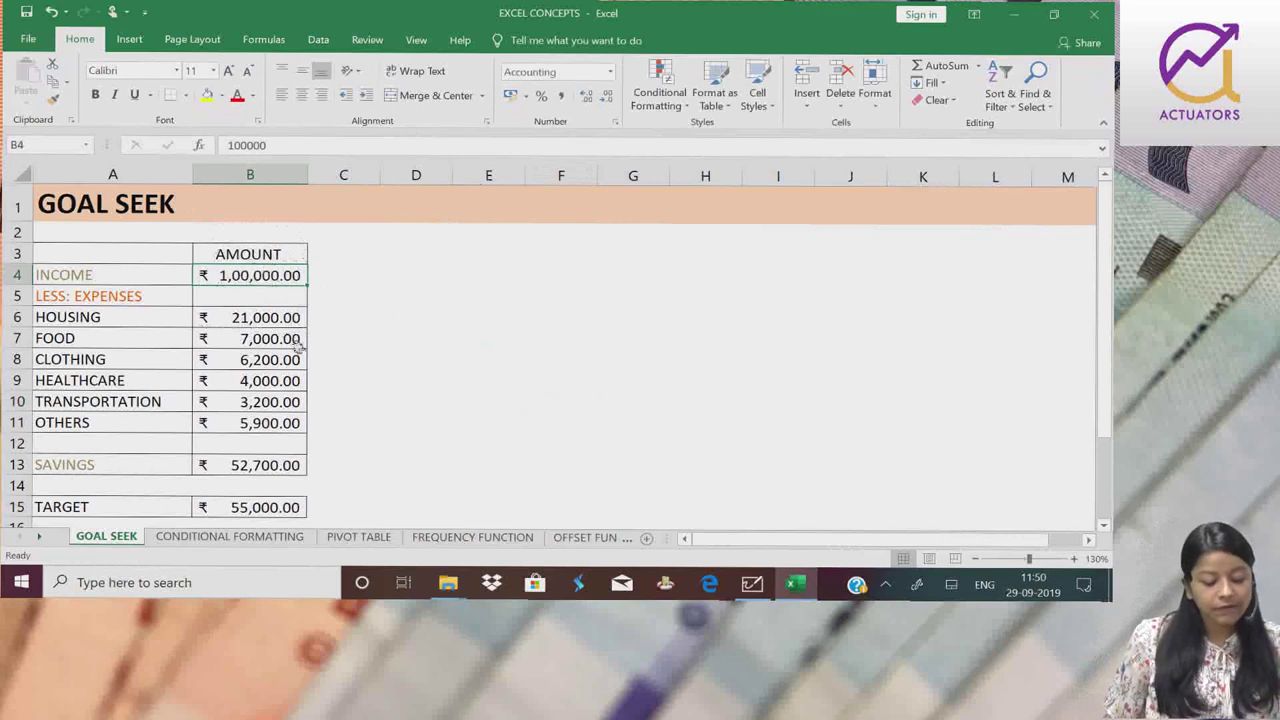
drag(272, 318, 284, 425)
click(290, 468)
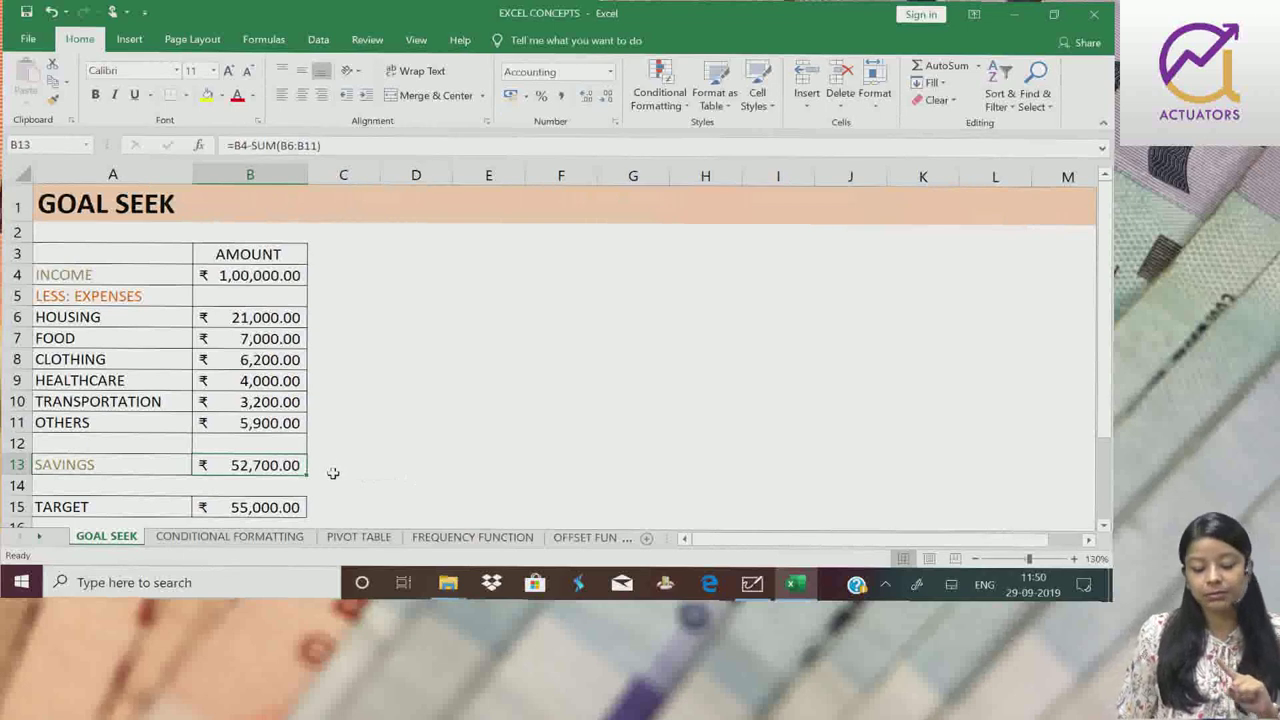
click(365, 446)
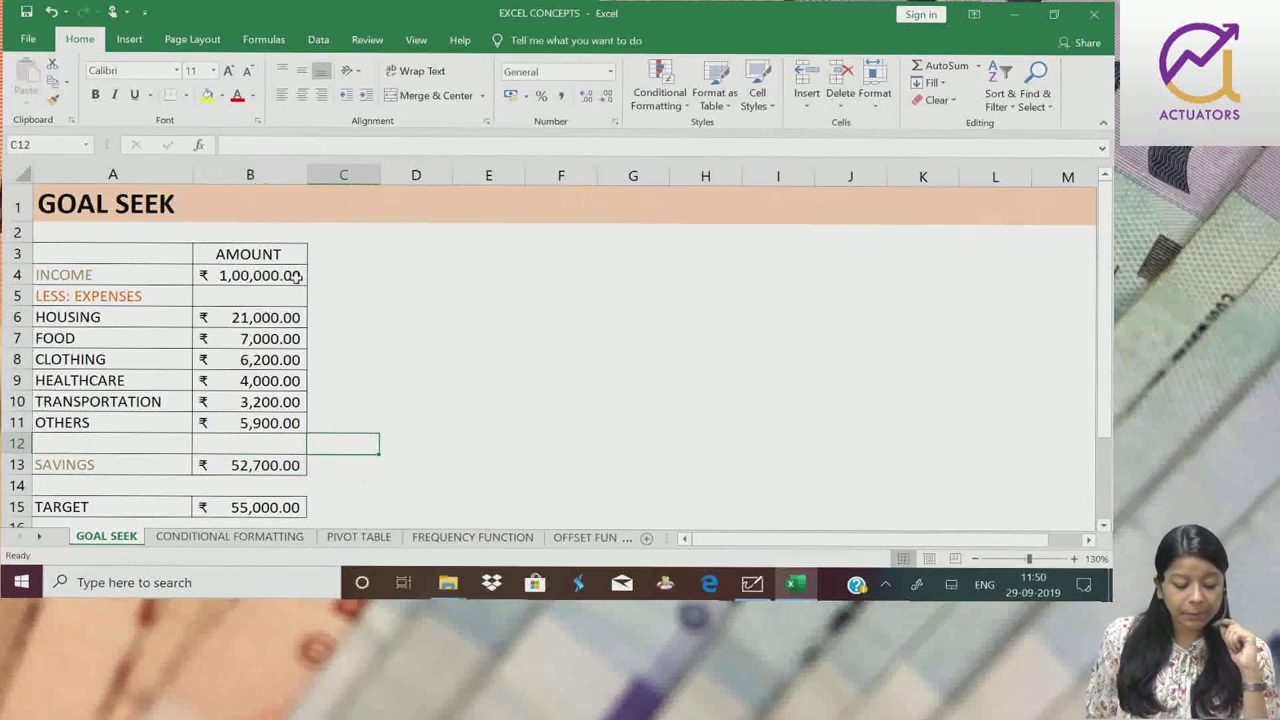
Check the amounts against the savings formula, the 55,000 target in B15 and Others in B11
drag(296, 276, 296, 318)
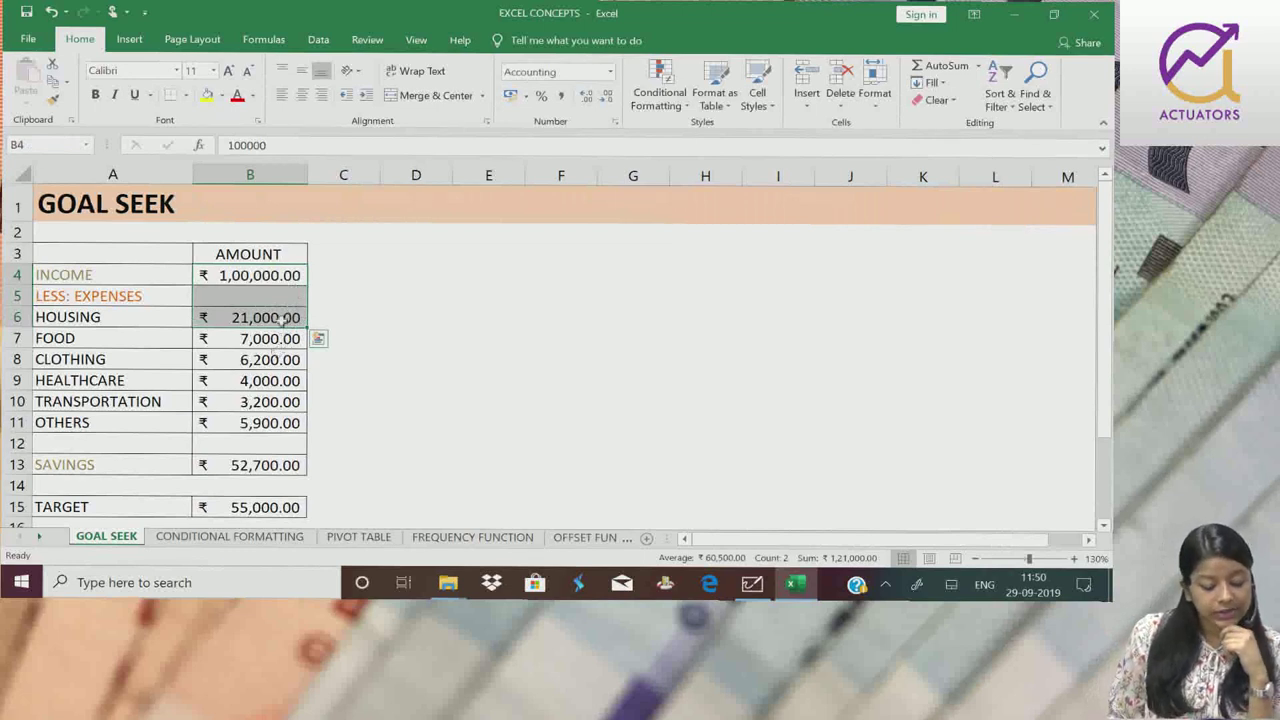
drag(283, 276, 283, 425)
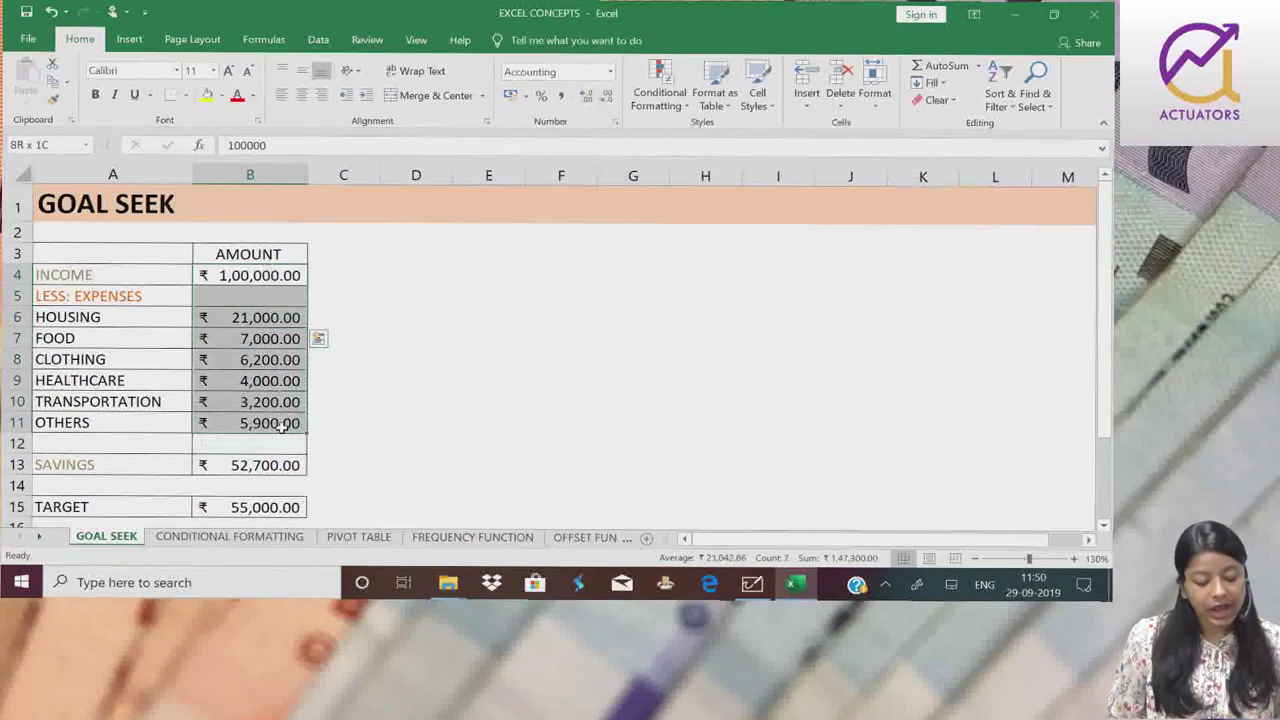
click(277, 458)
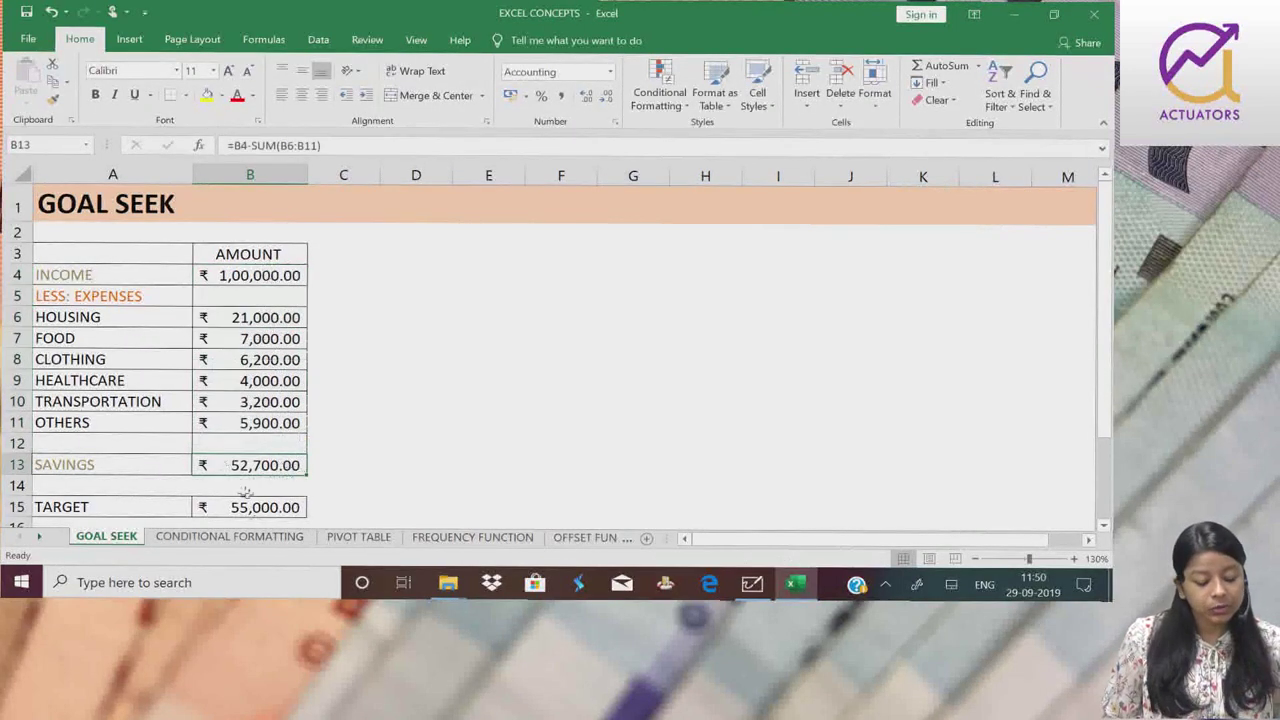
click(349, 466)
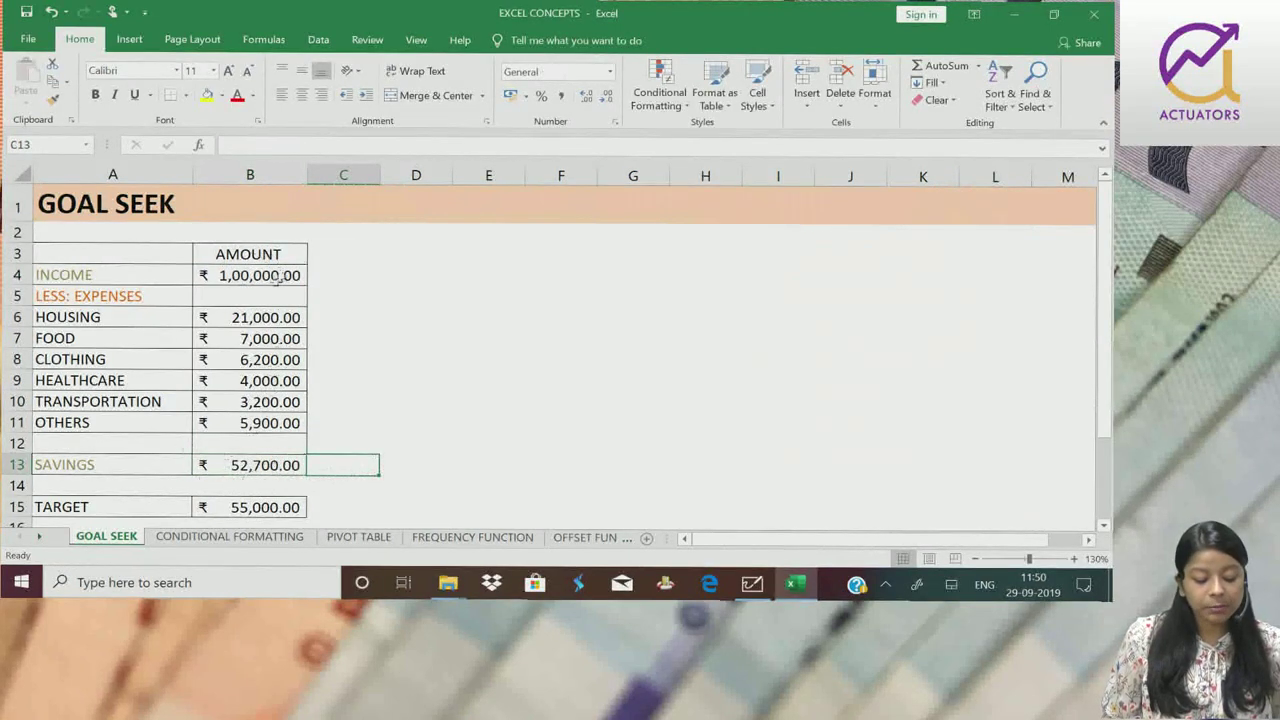
drag(277, 317, 277, 421)
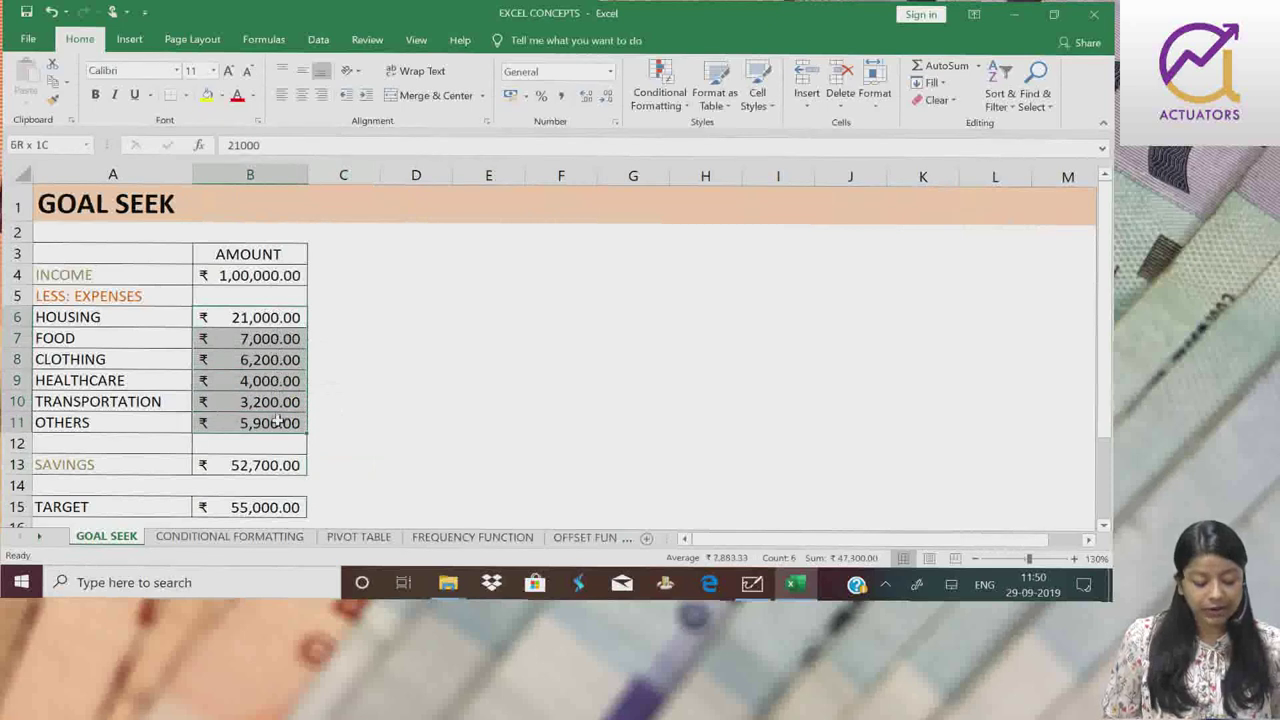
click(283, 465)
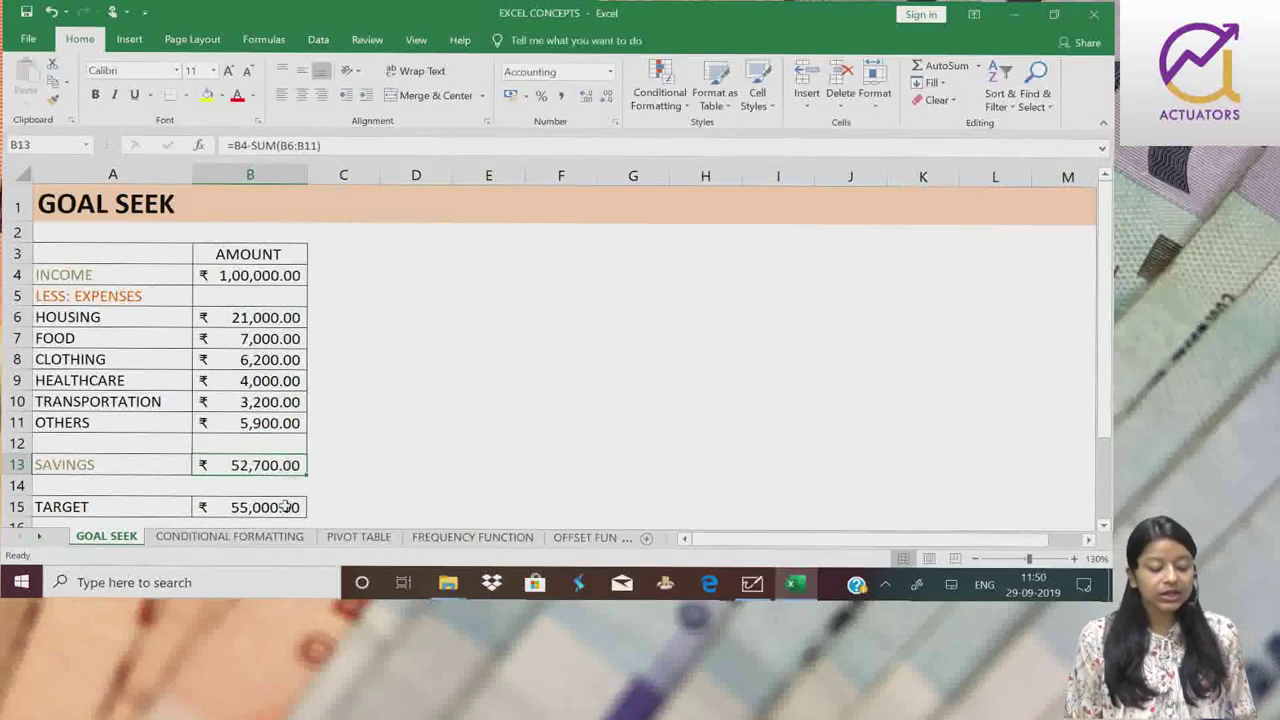
click(285, 508)
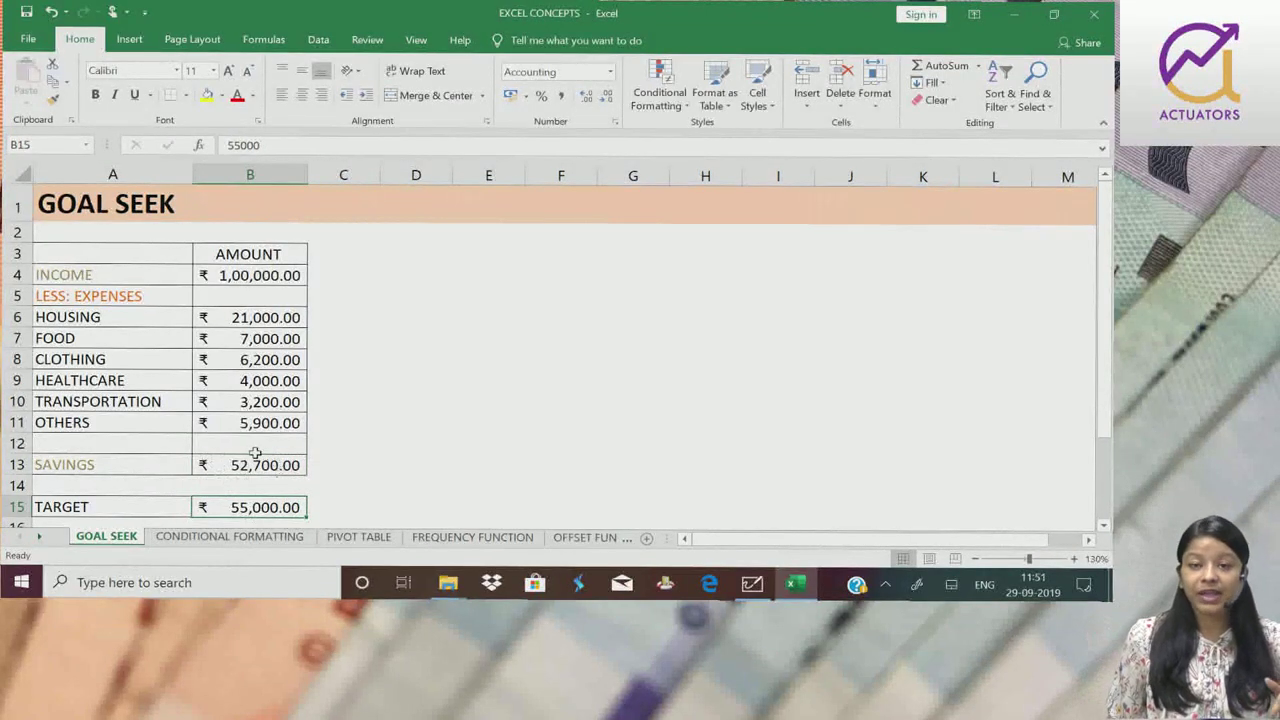
click(262, 427)
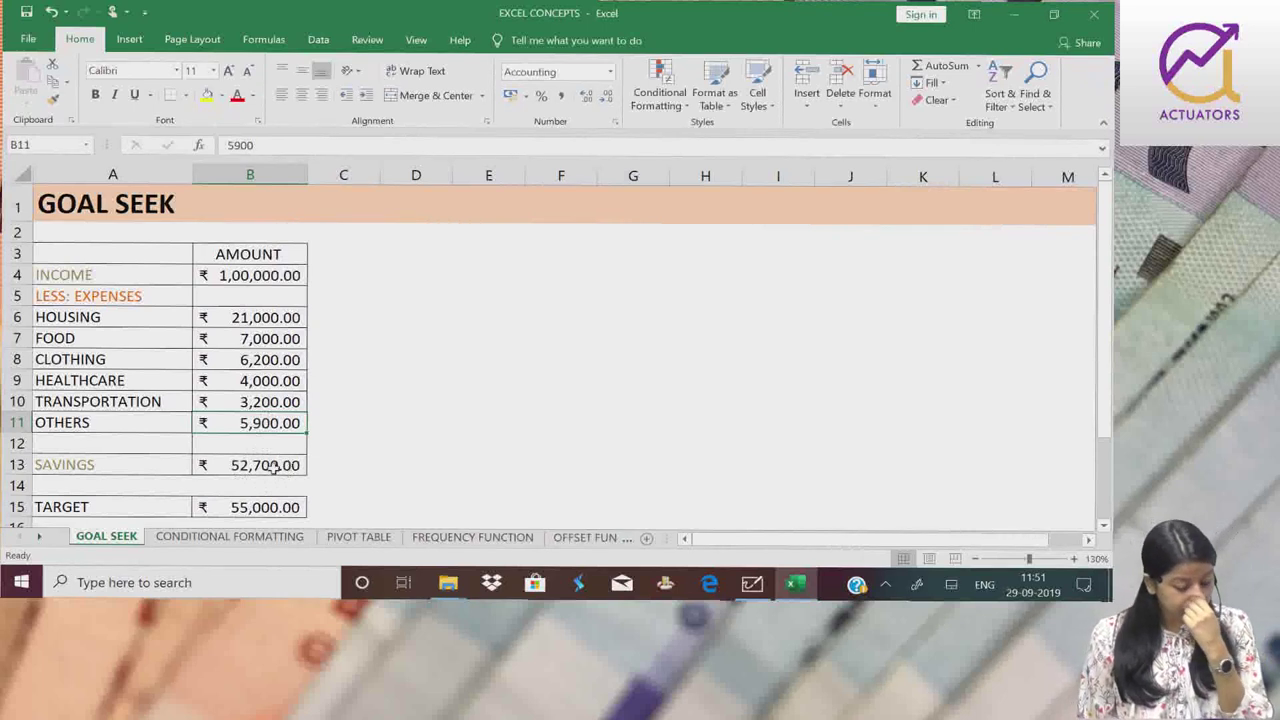
click(272, 467)
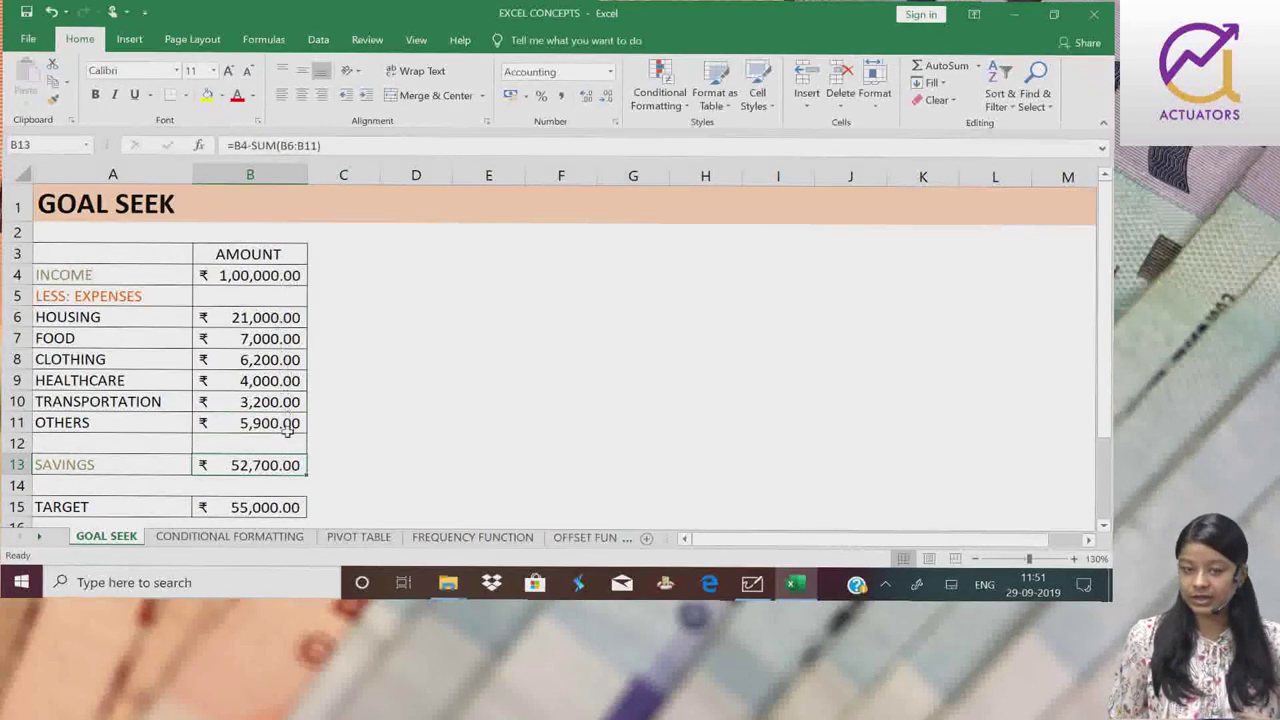
Enter =B4-SUM(B6:B11) in B13 so savings show 52,700
text(=)
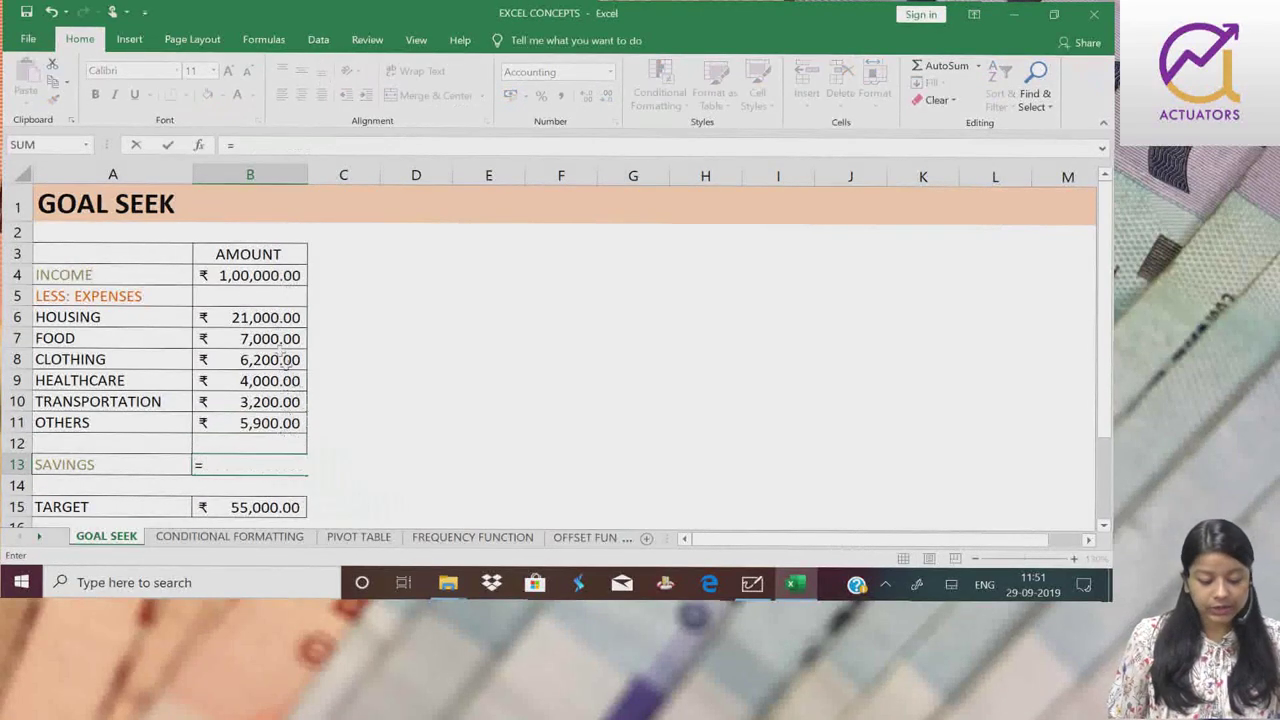
click(251, 276)
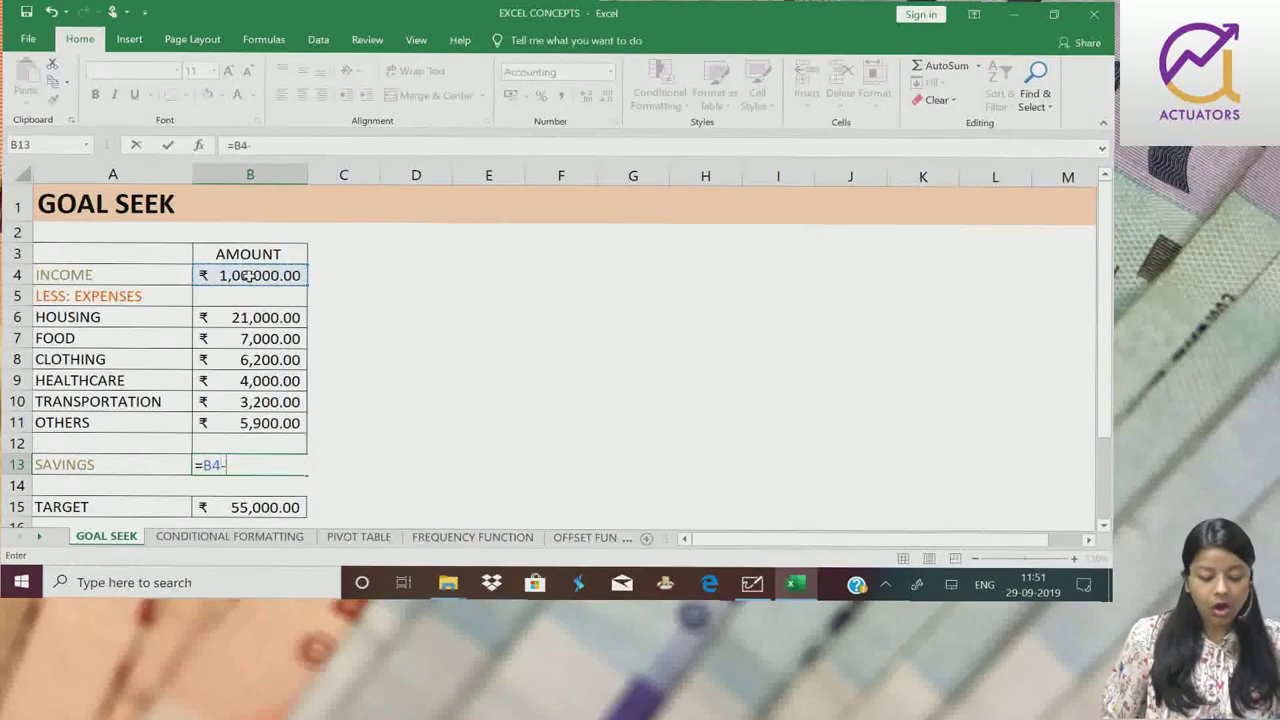
text(-)
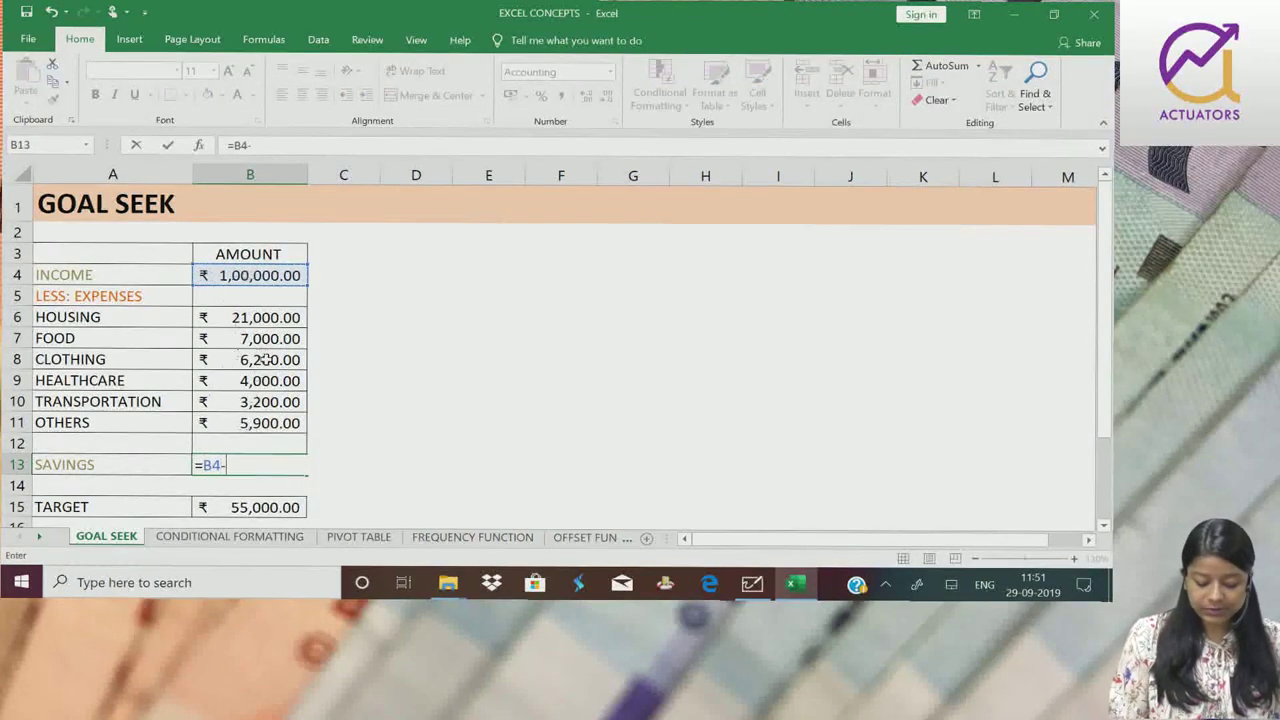
text(sum()
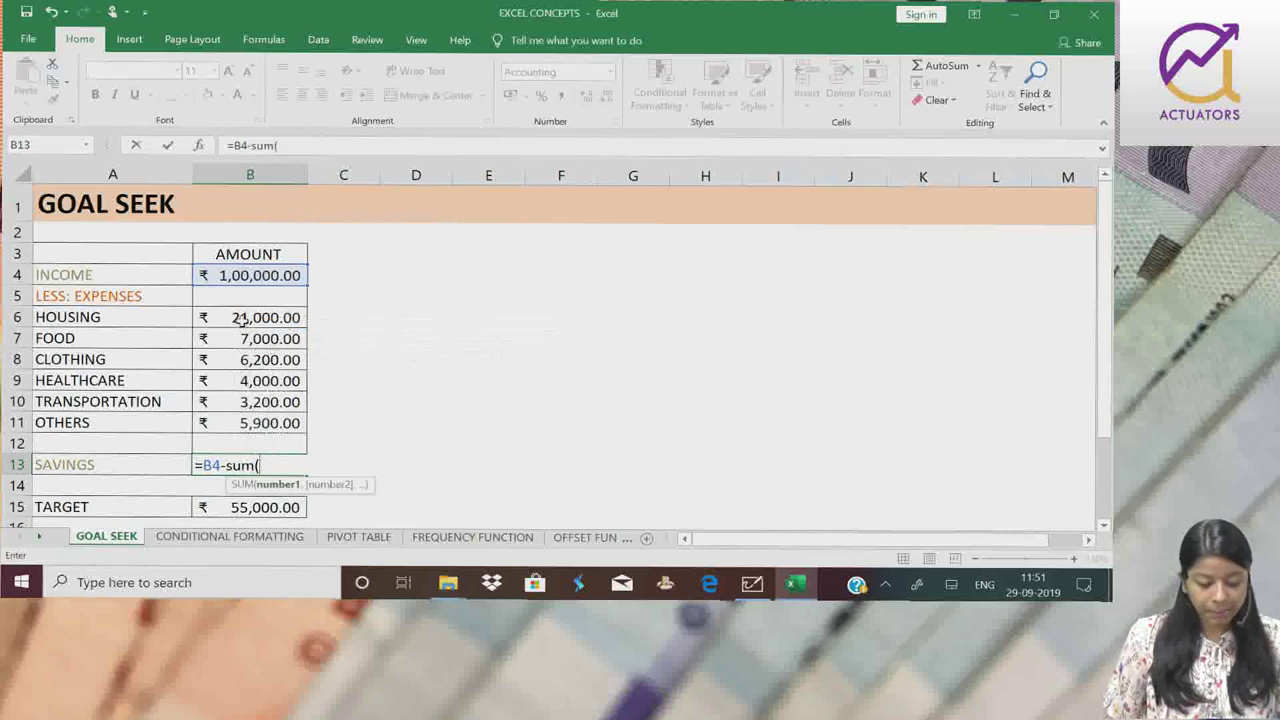
drag(242, 319, 281, 428)
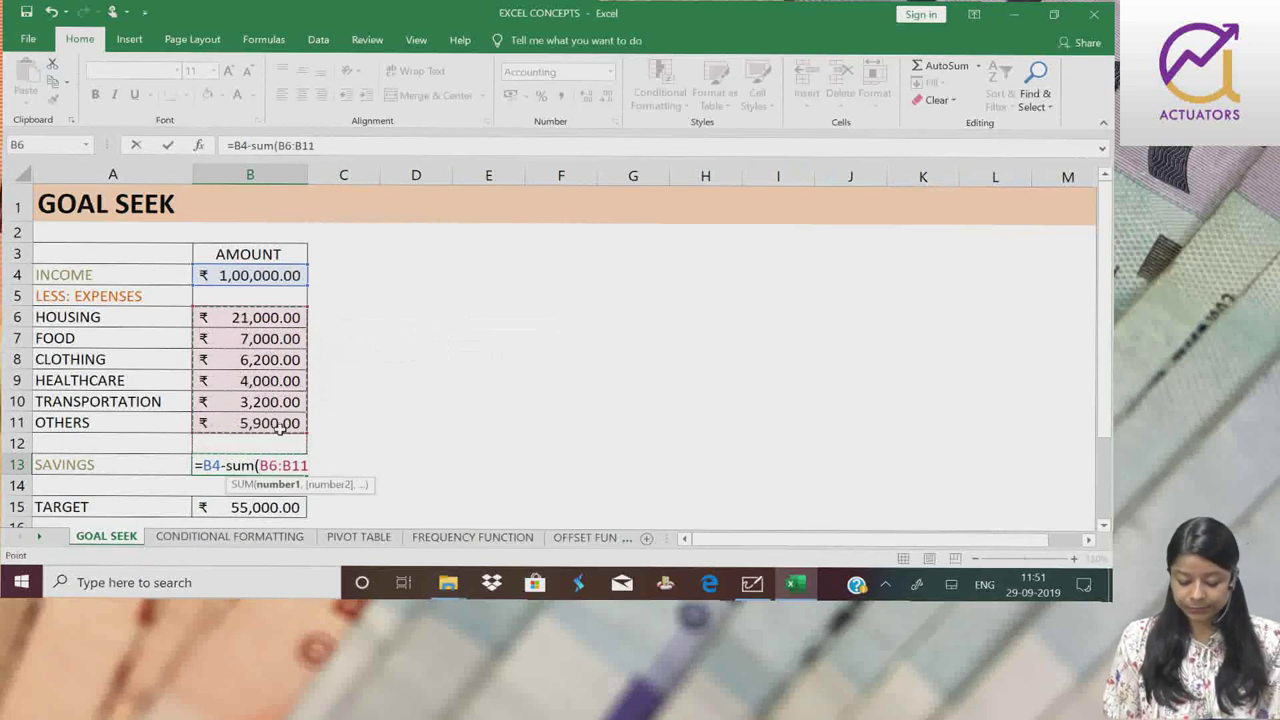
key(Return)
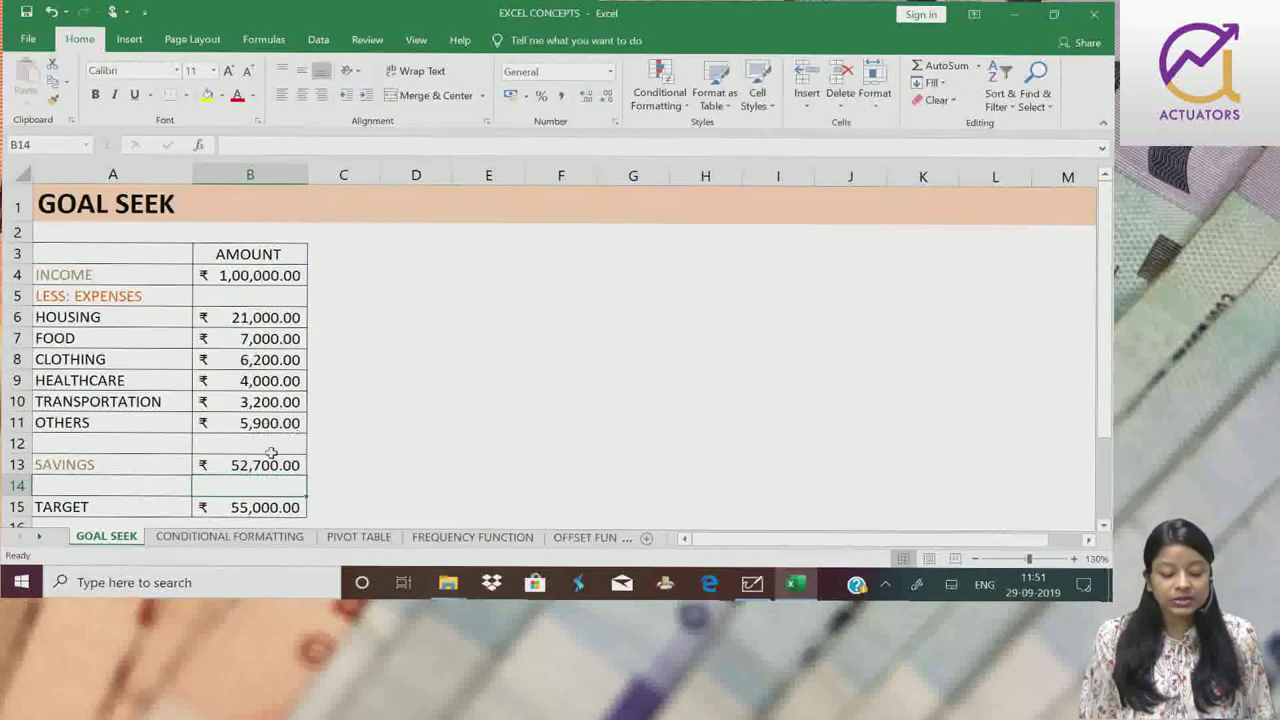
click(238, 506)
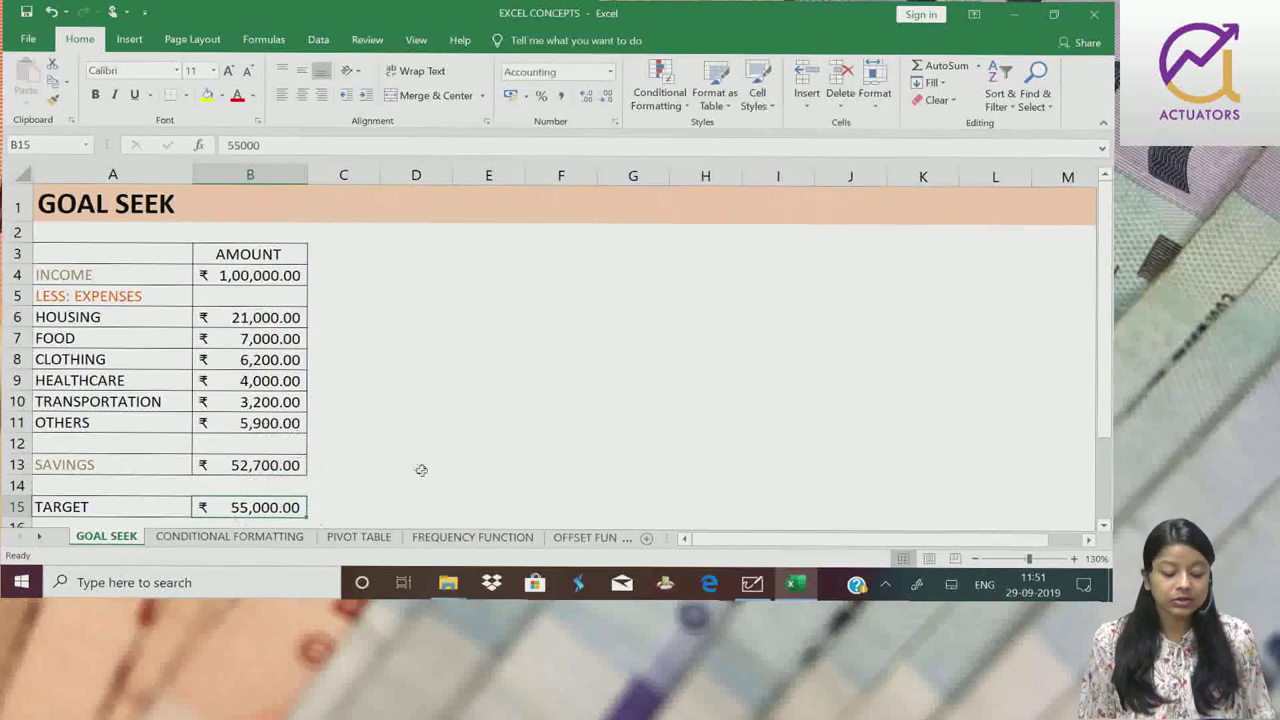
click(259, 420)
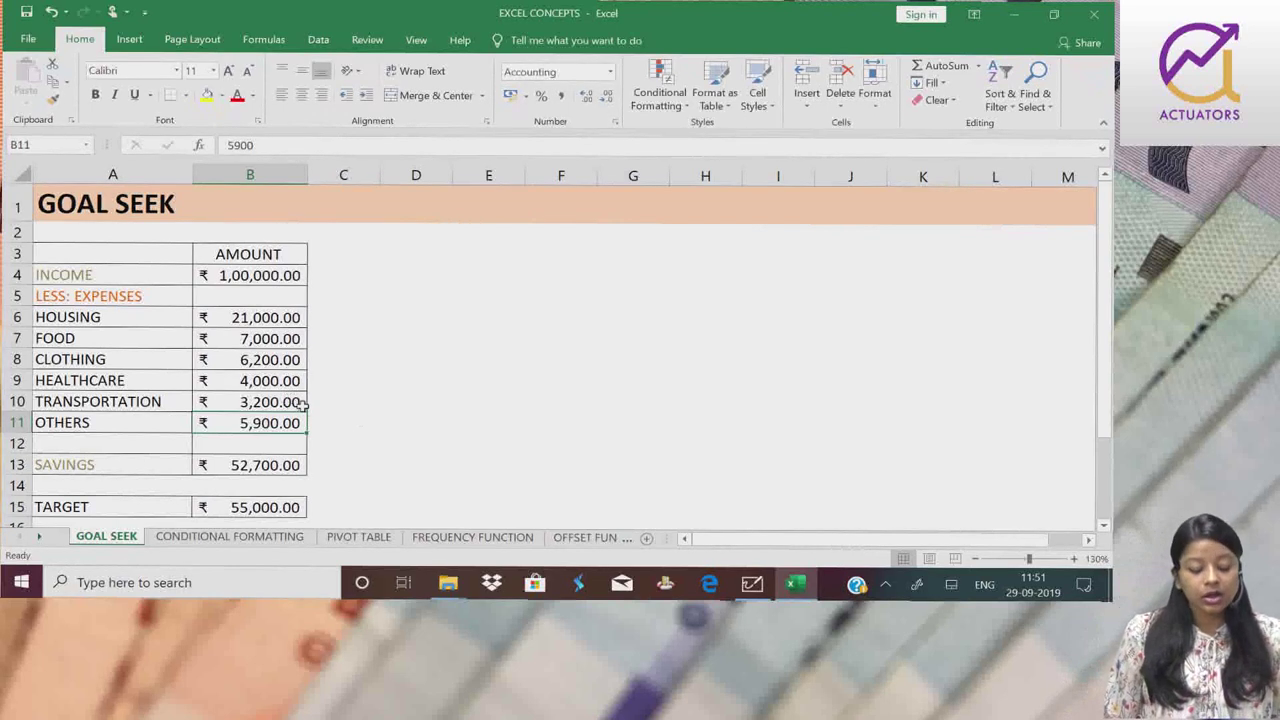
click(276, 465)
drag(288, 273, 296, 443)
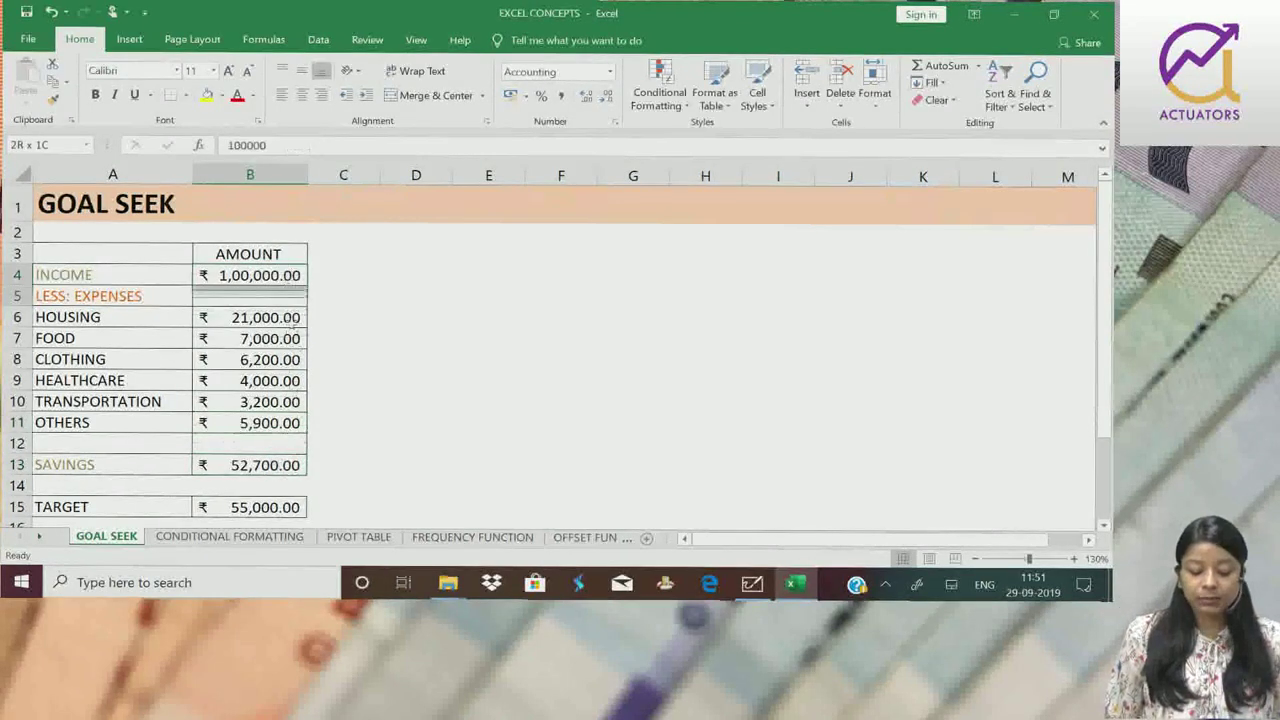
click(290, 465)
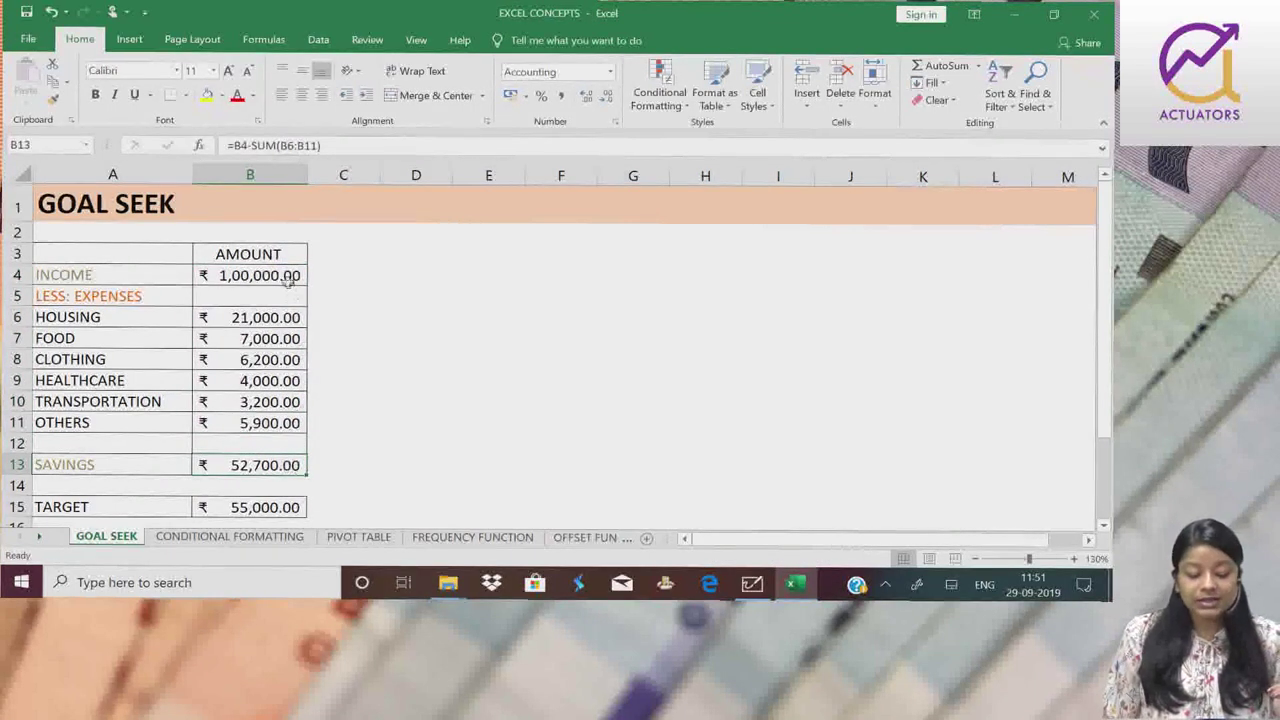
drag(288, 280, 296, 425)
click(291, 425)
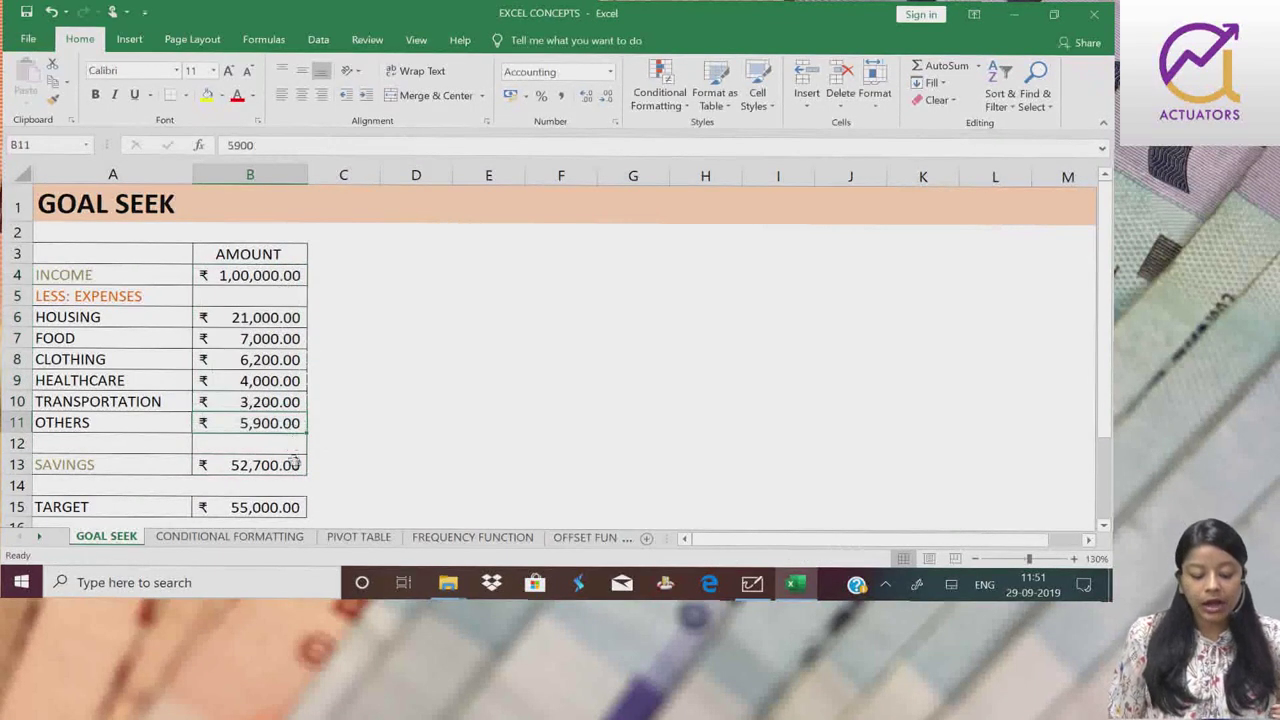
click(295, 465)
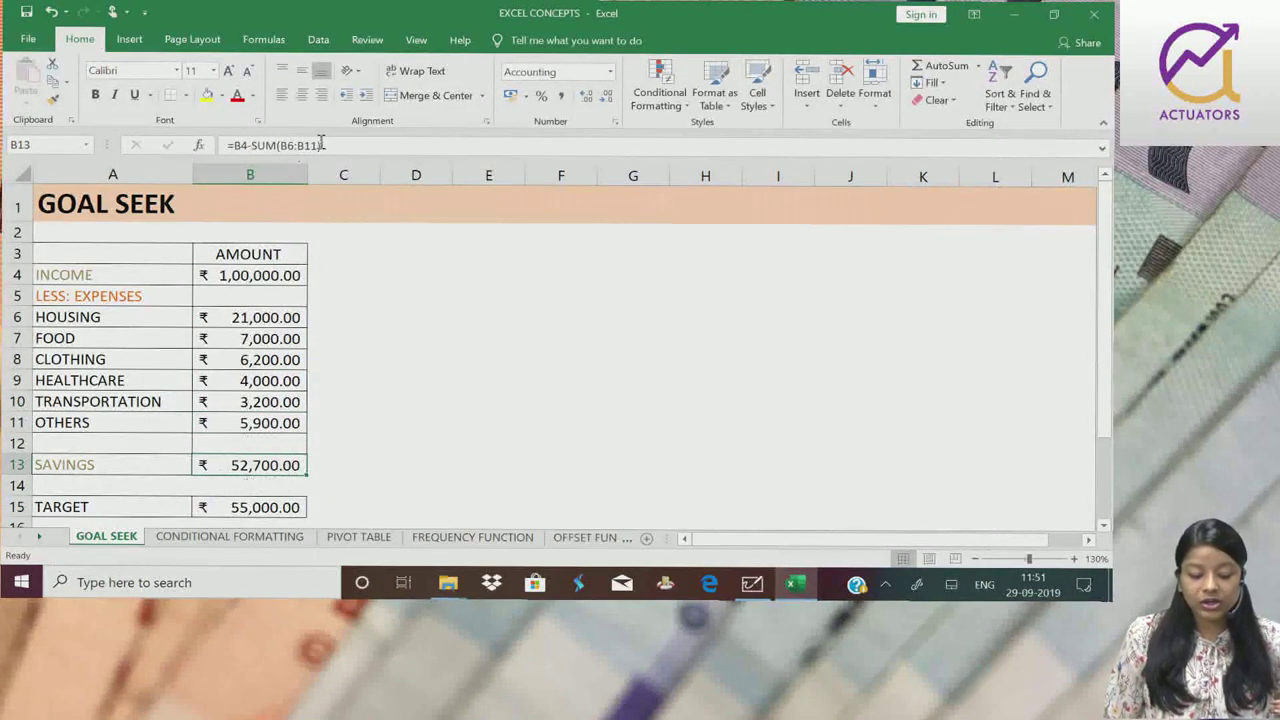
drag(321, 145, 227, 146)
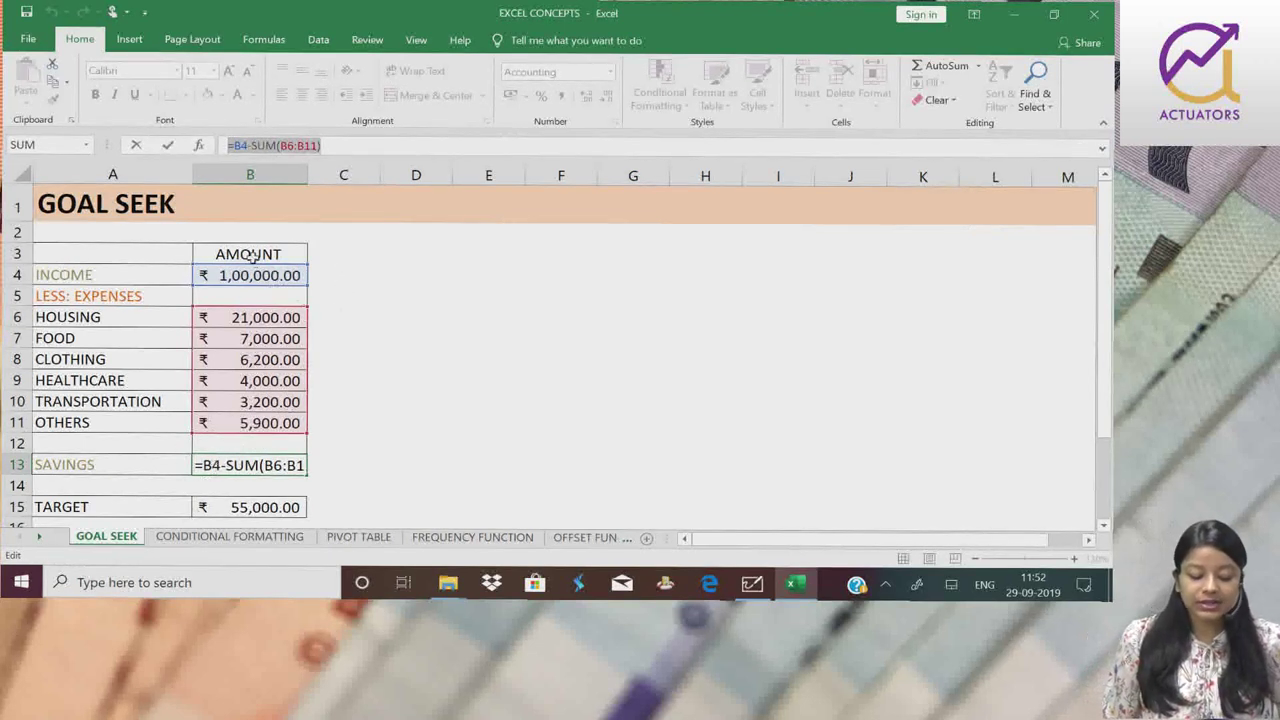
click(367, 465)
key(ctrl+z)
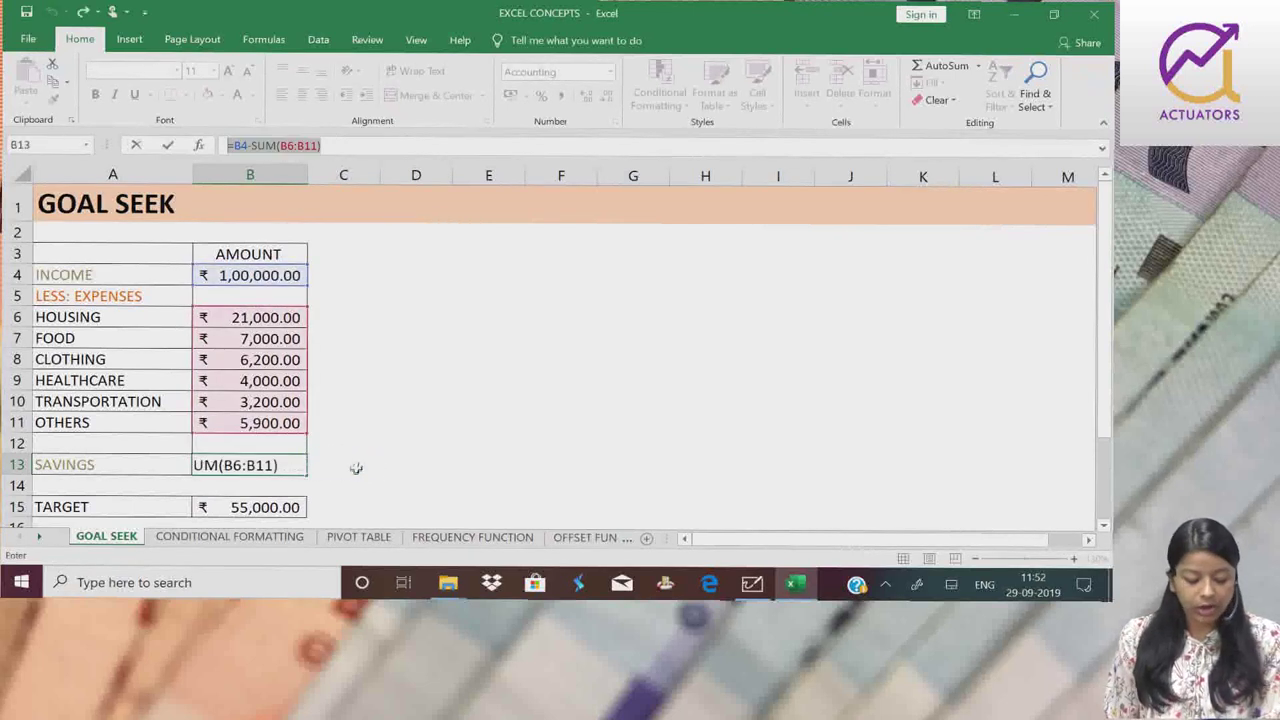
key(Return)
click(290, 465)
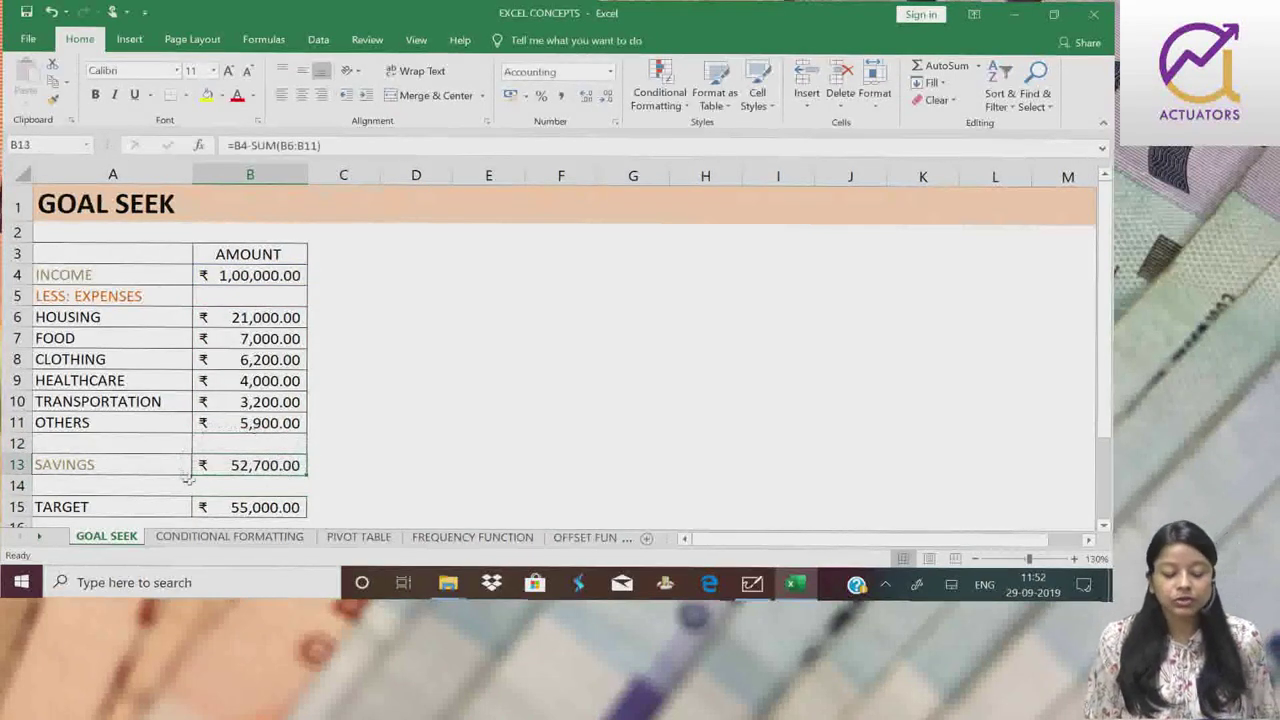
click(270, 443)
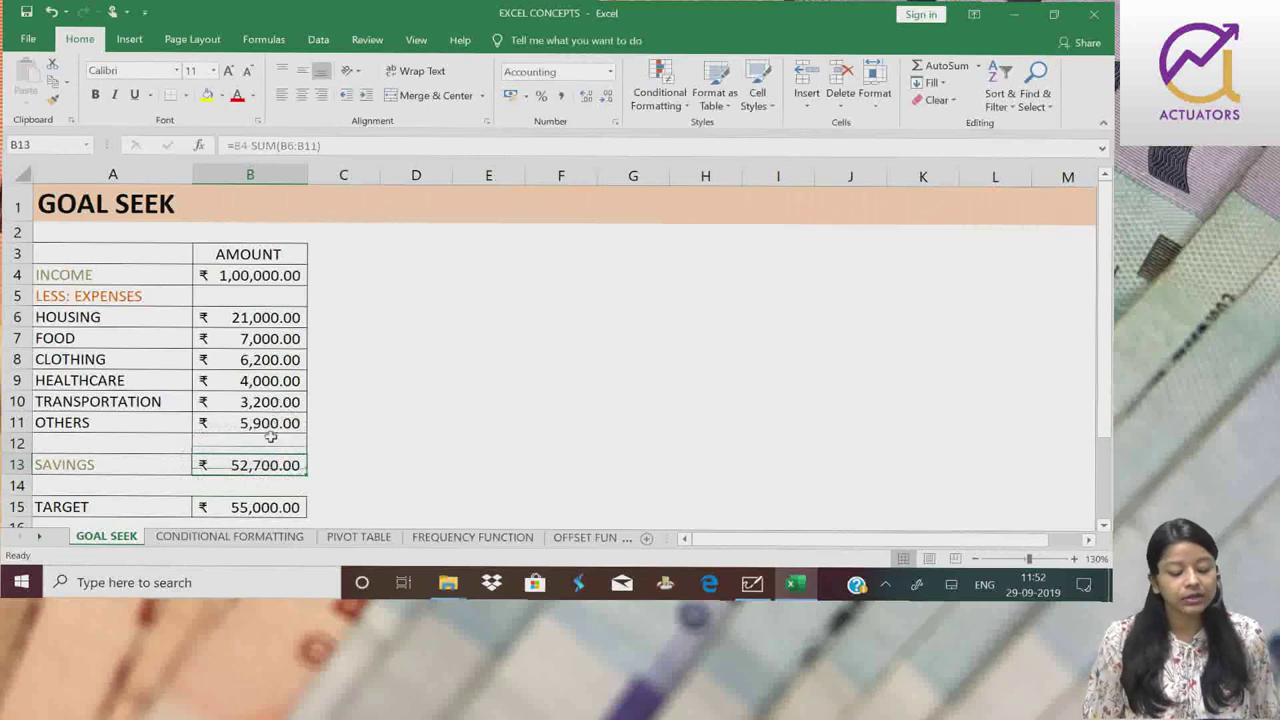
click(270, 422)
drag(290, 432, 453, 402)
click(453, 402)
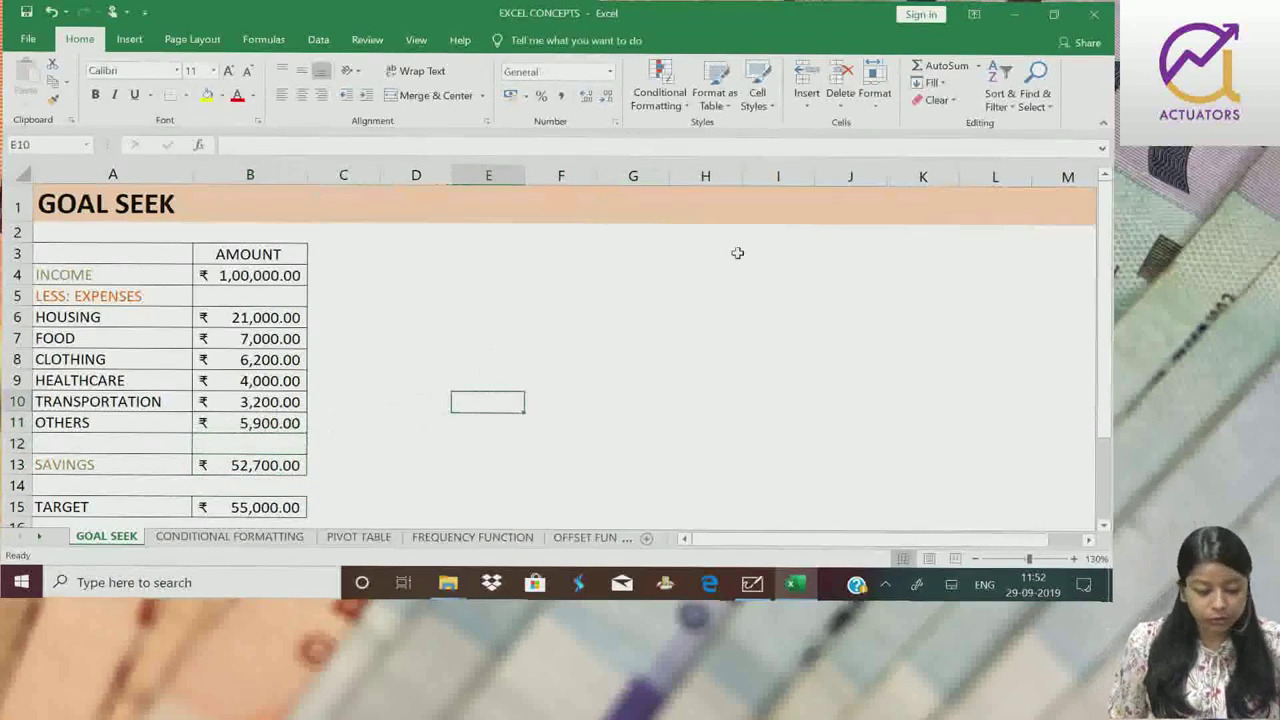
Run Goal Seek setting B13 to 55,000 by changing Others in B11
click(318, 40)
click(806, 90)
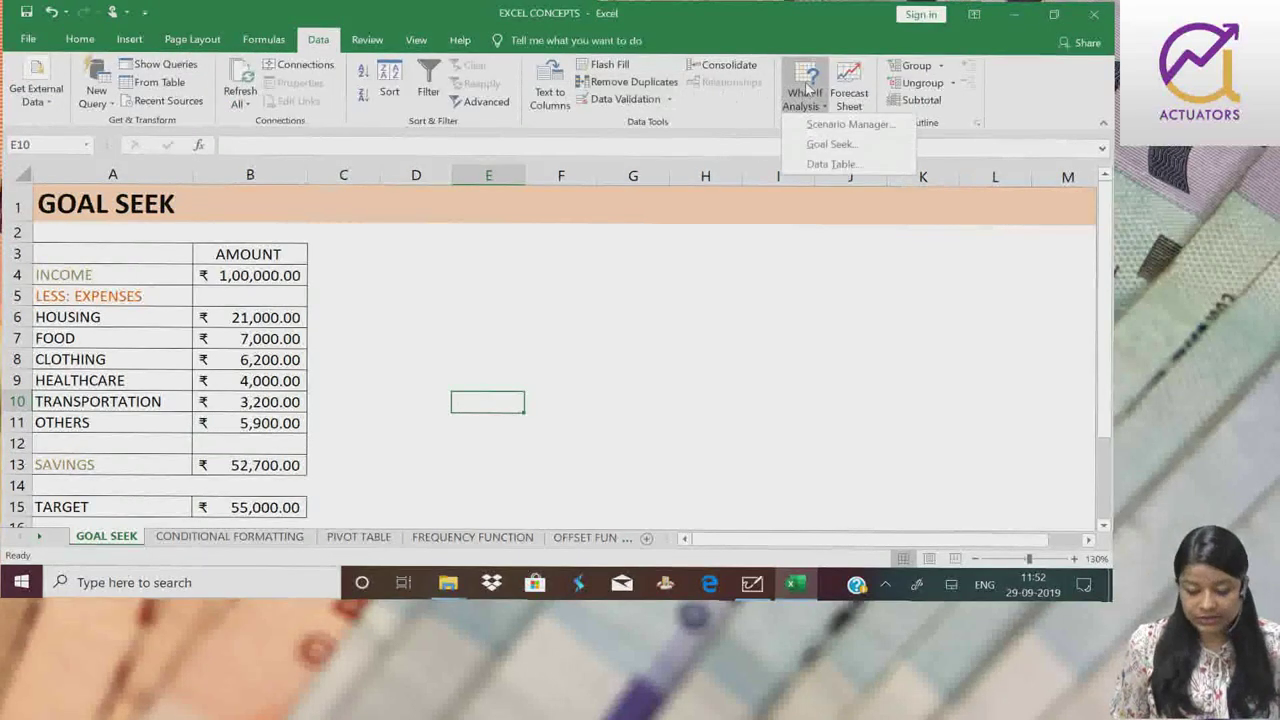
click(830, 144)
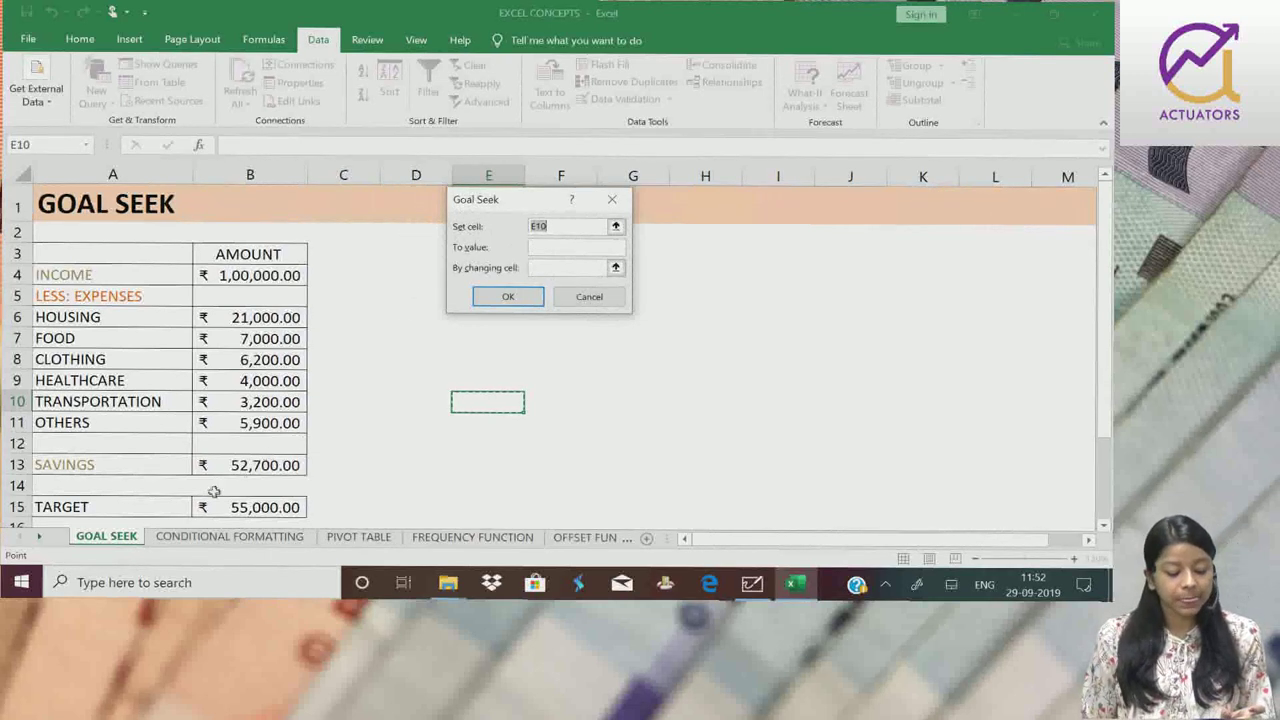
click(241, 465)
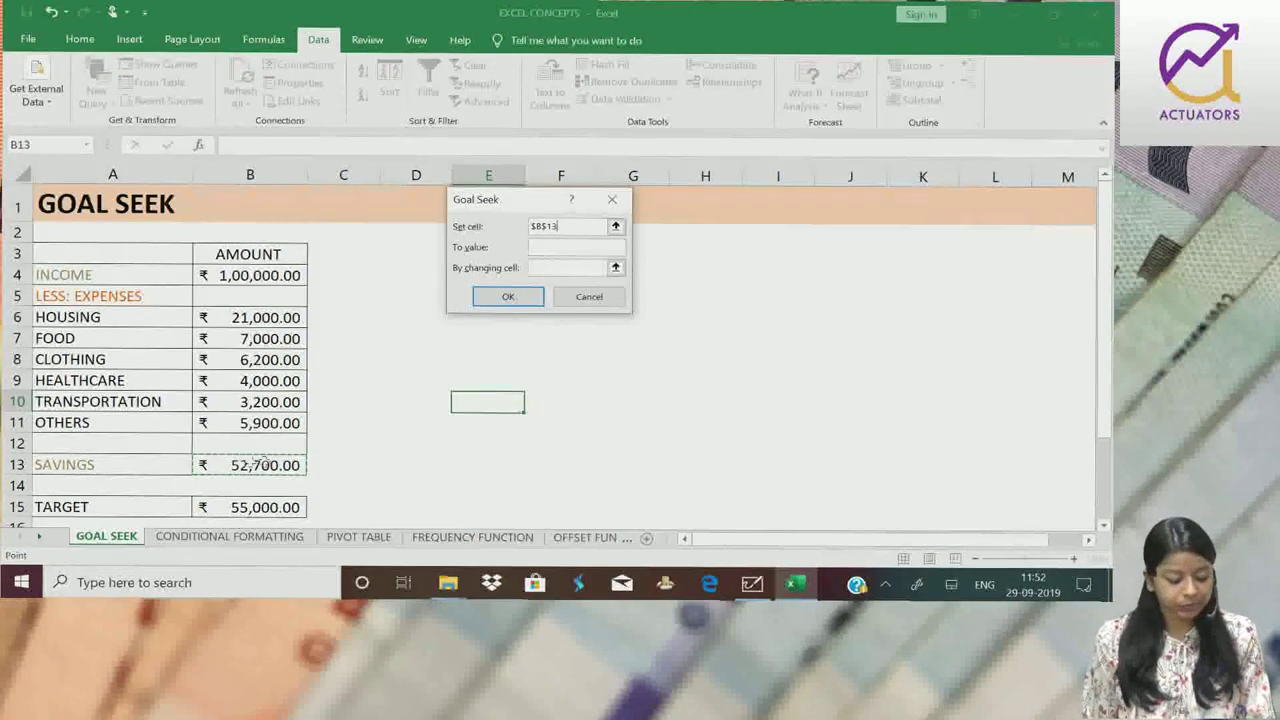
key(Tab)
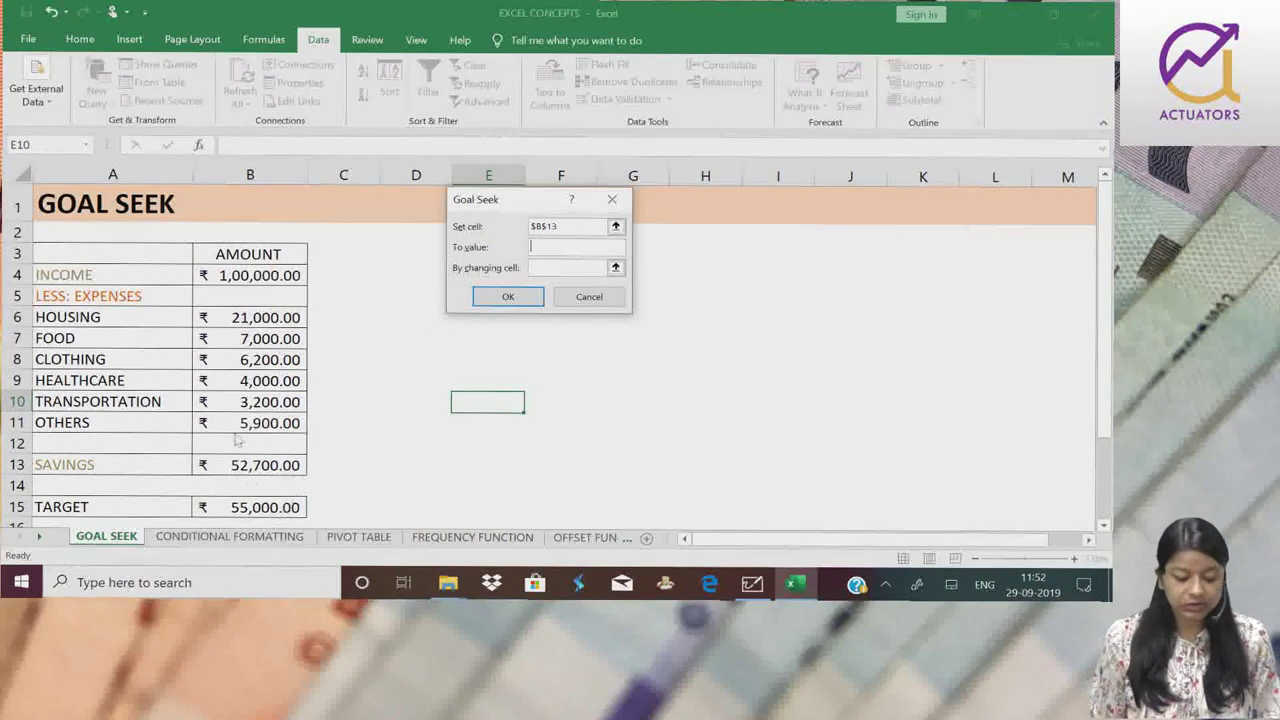
text(55)
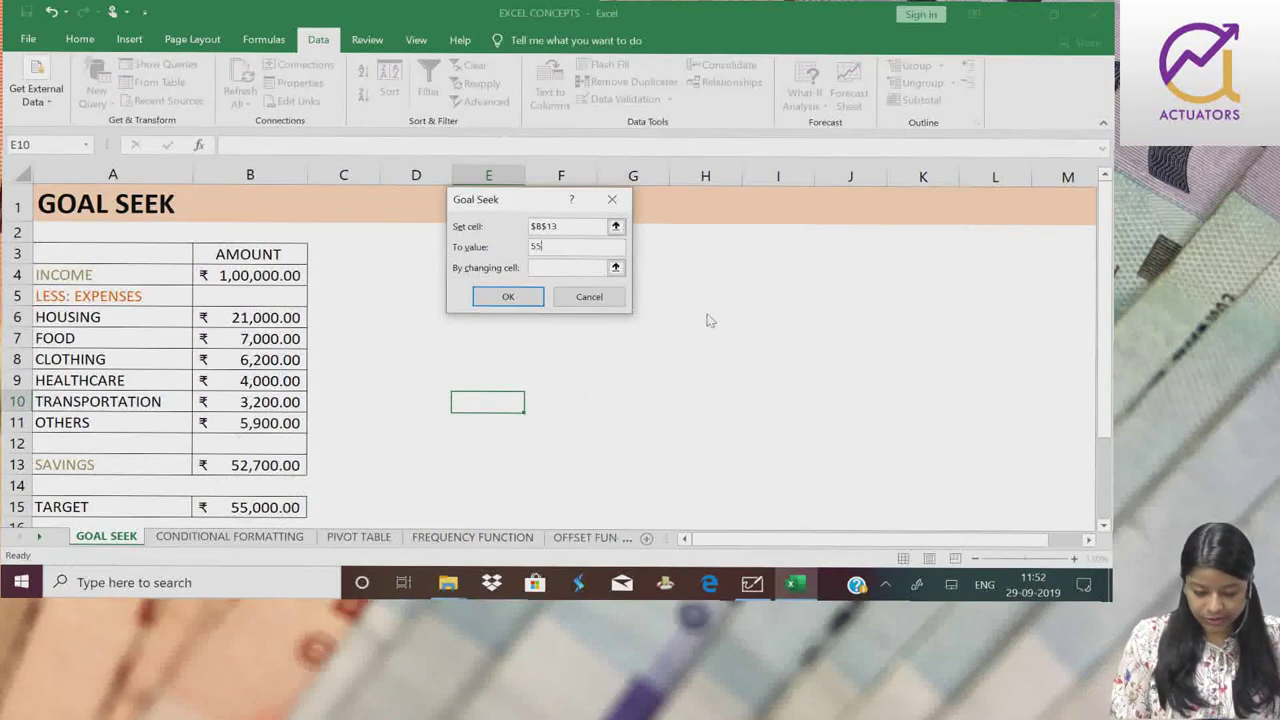
text(000)
key(Tab)
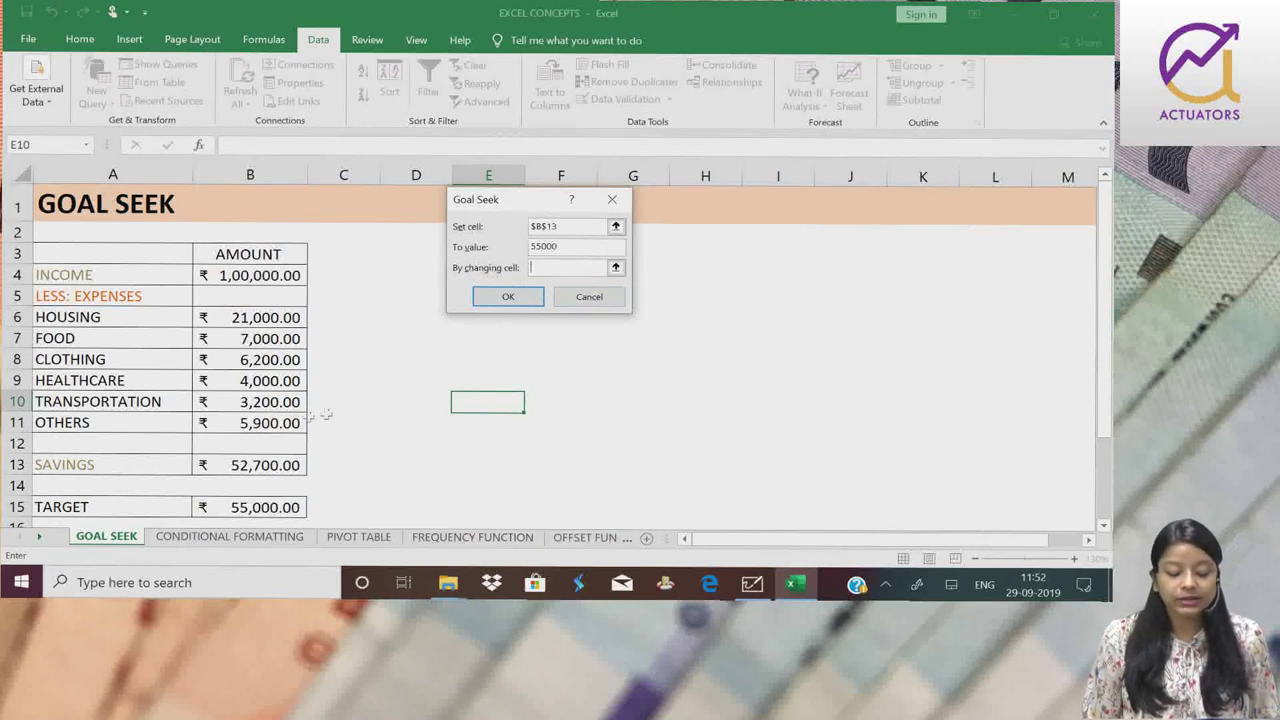
click(263, 425)
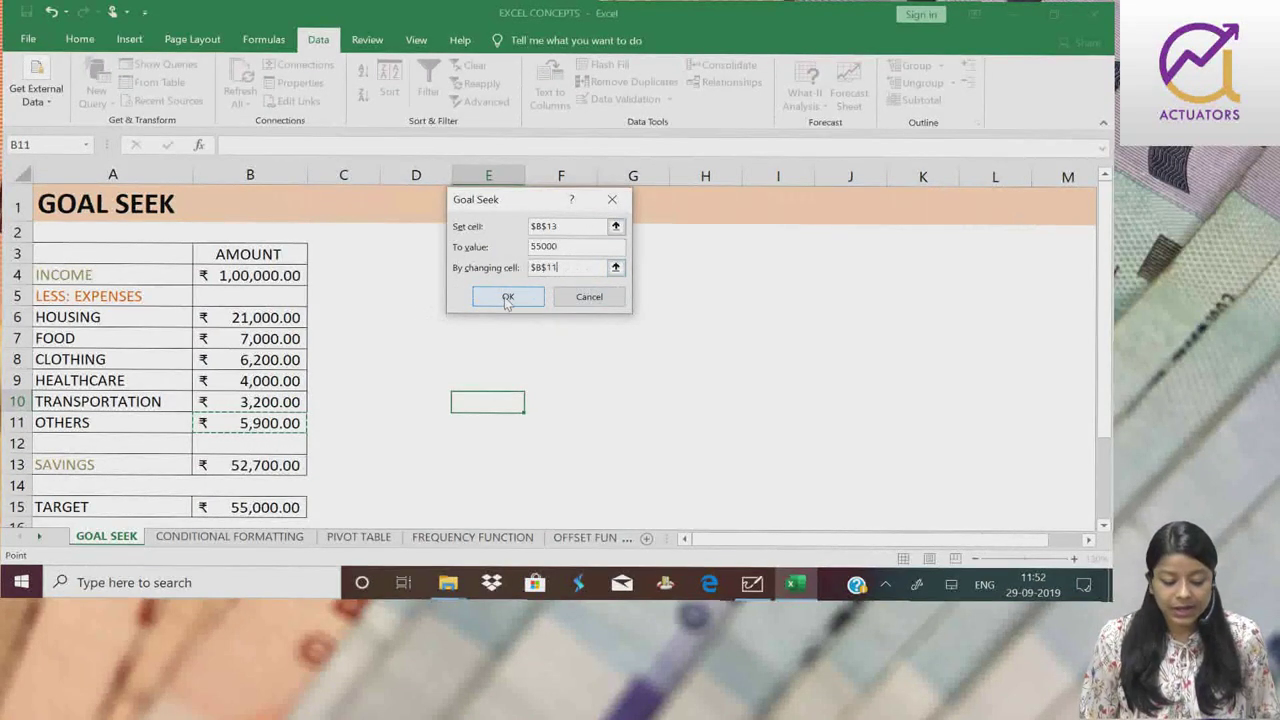
click(508, 297)
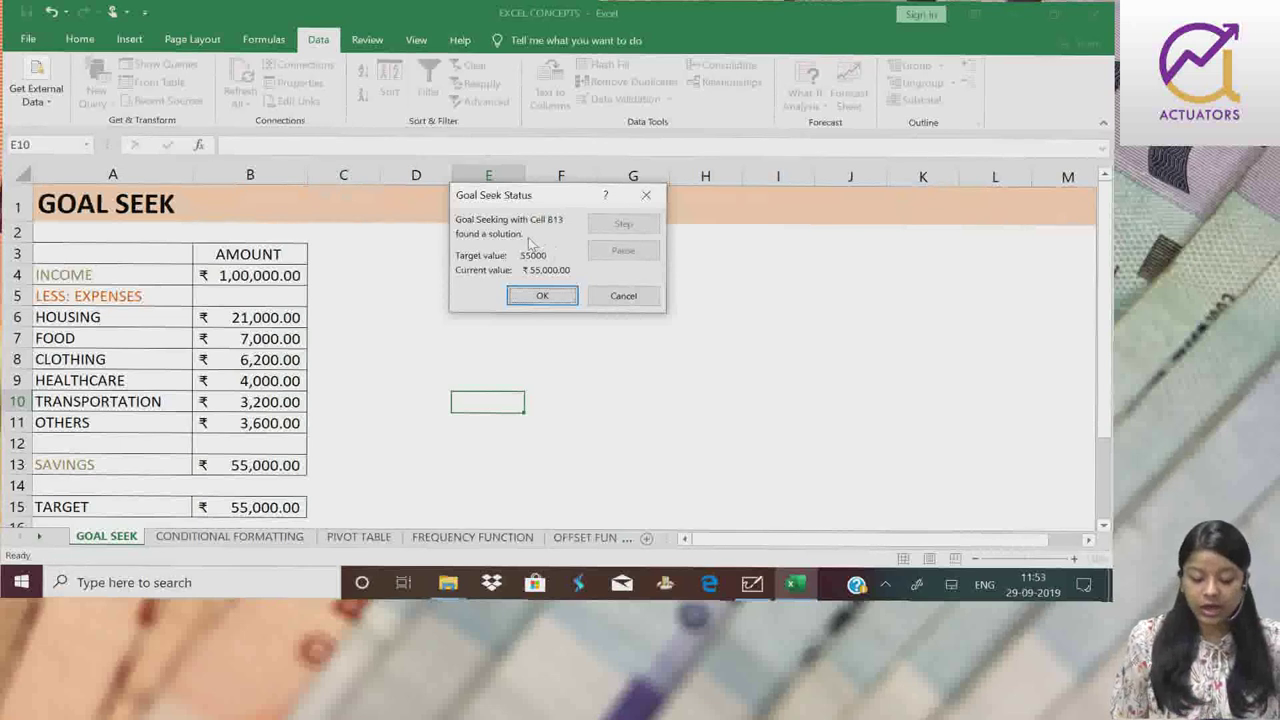
Accept the Goal Seek result and confirm Others in B11 is now 3,600
click(533, 293)
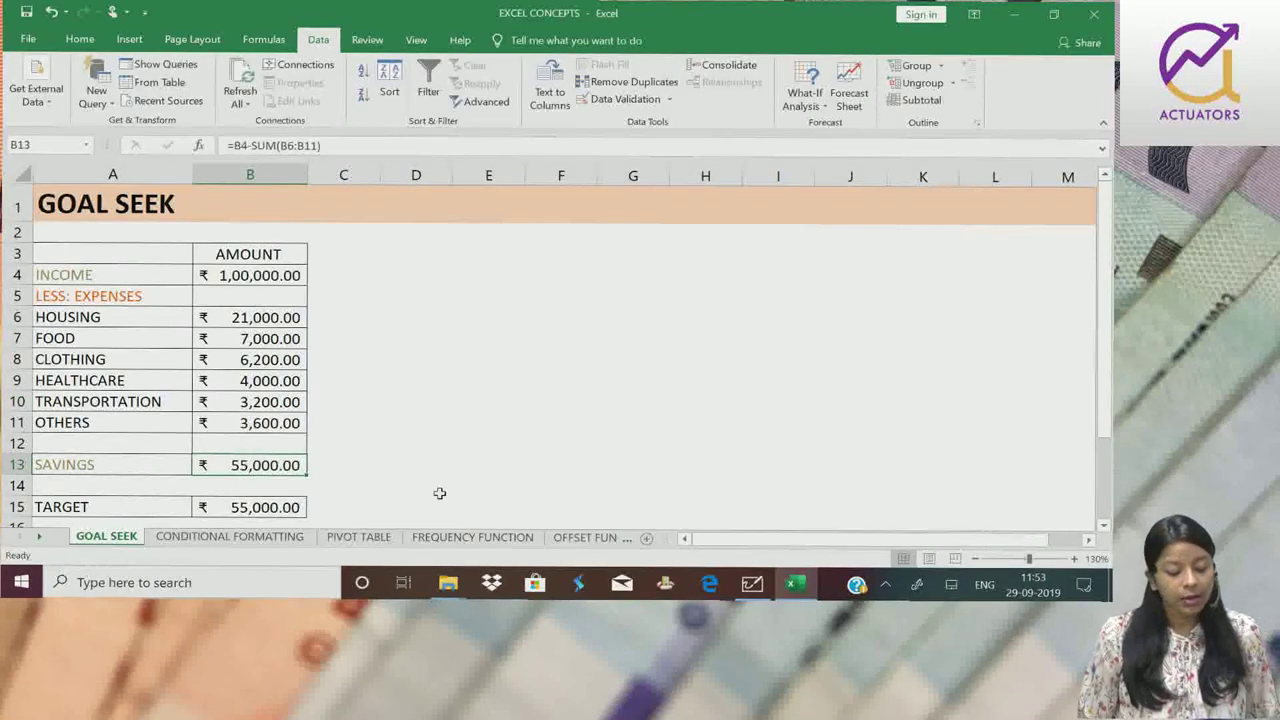
click(268, 423)
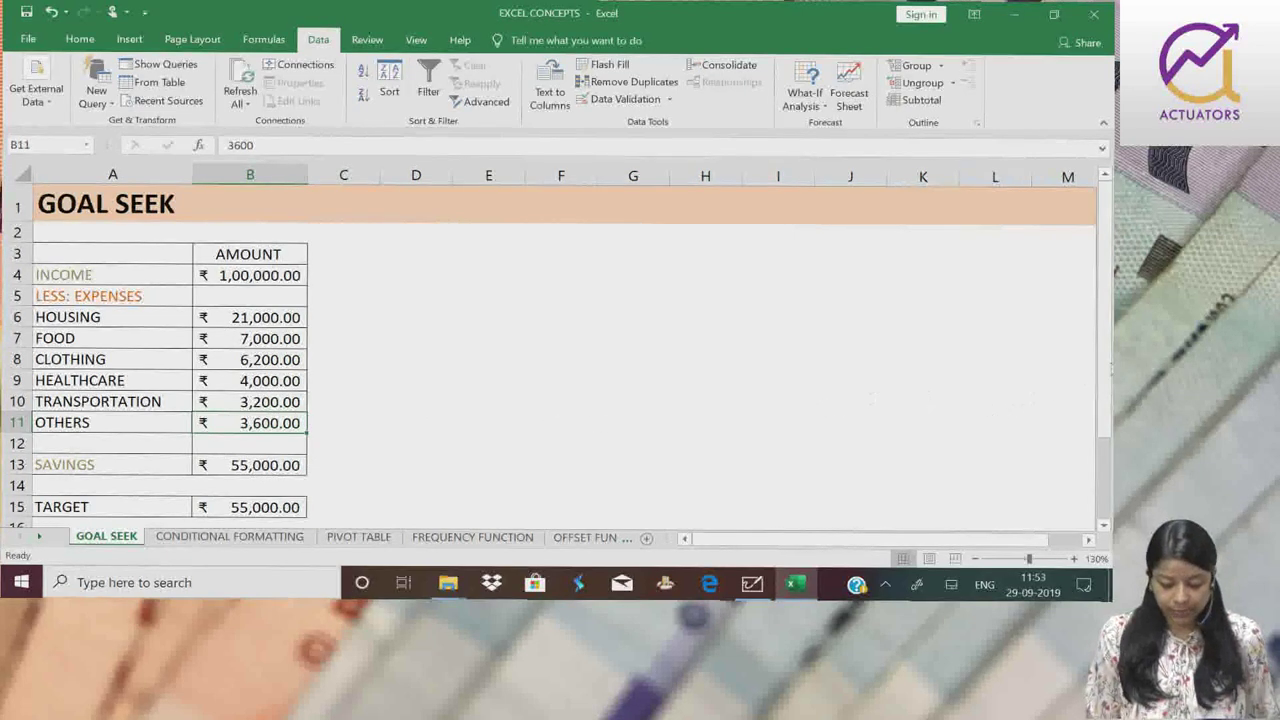
Scroll down to show the Goal Seek notes in rows 16–21
drag(1106, 380, 1106, 440)
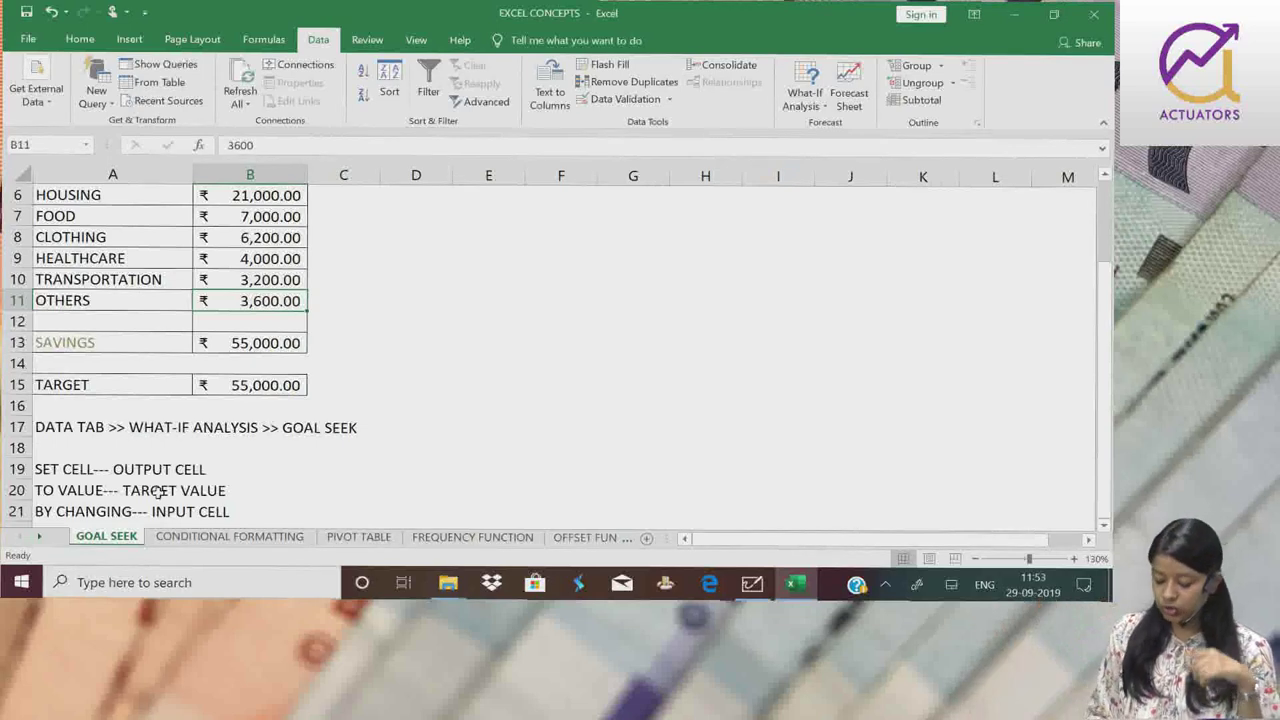
Return to row 1 and highlight the expenses summed into savings in B13
scroll(157, 491, up, 2)
click(288, 465)
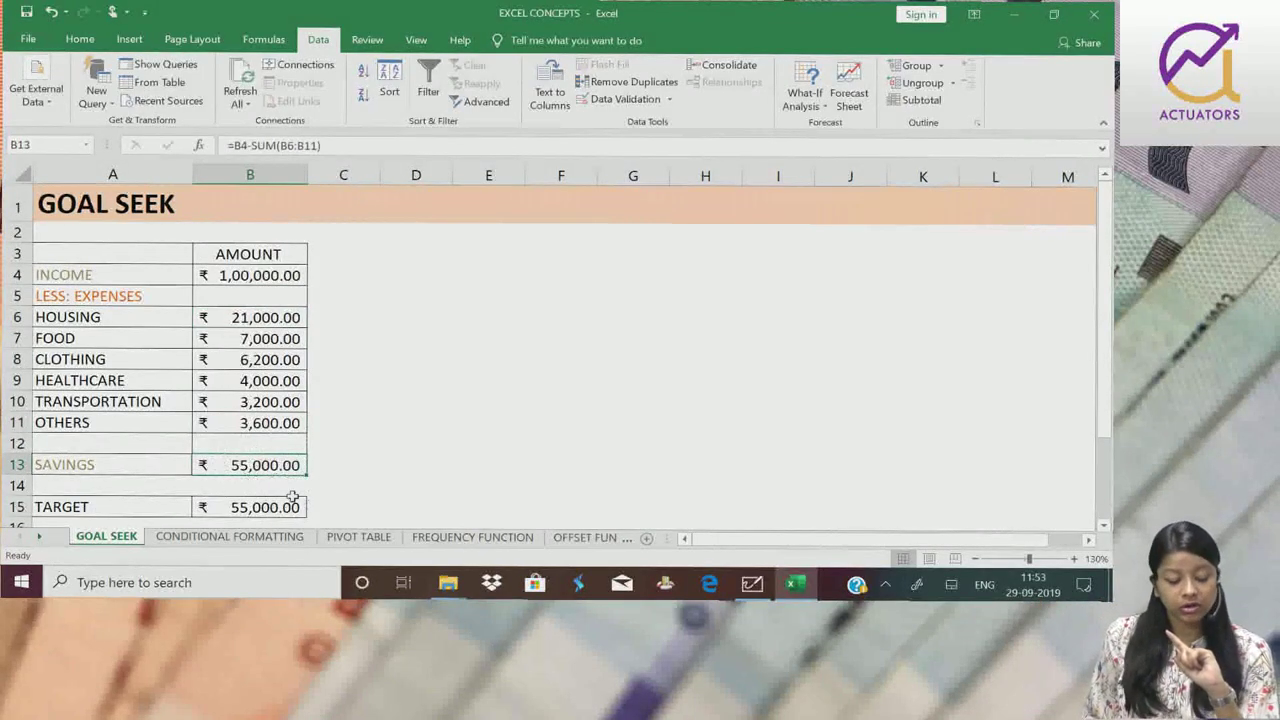
click(270, 275)
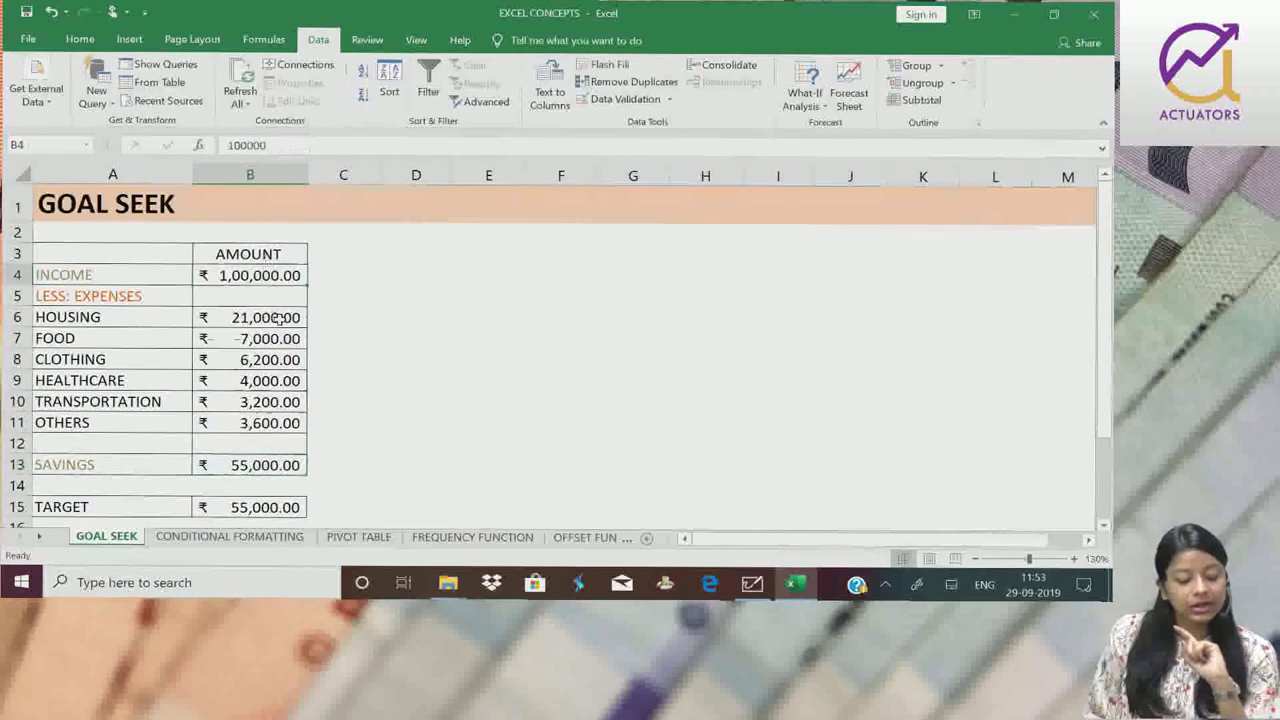
mouse_move(272, 318)
mouse_down()
mouse_move(298, 410)
mouse_move(288, 466)
mouse_up()
click(288, 466)
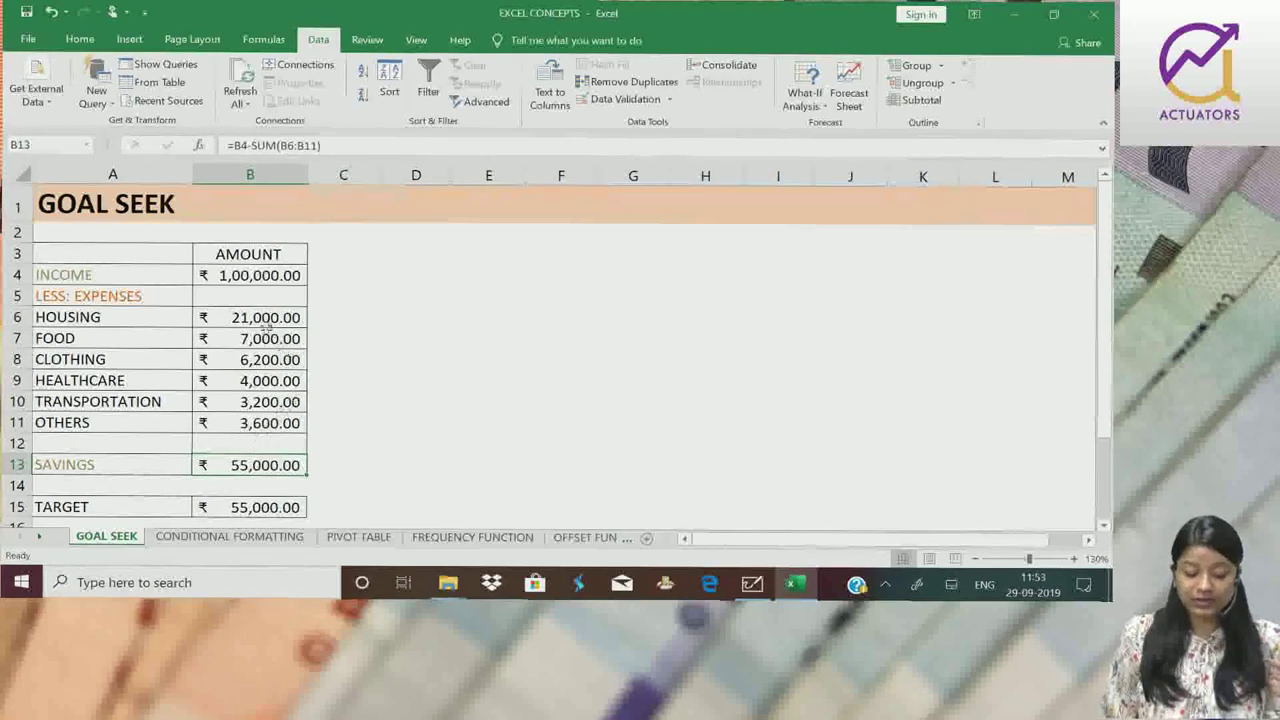
drag(264, 278, 283, 424)
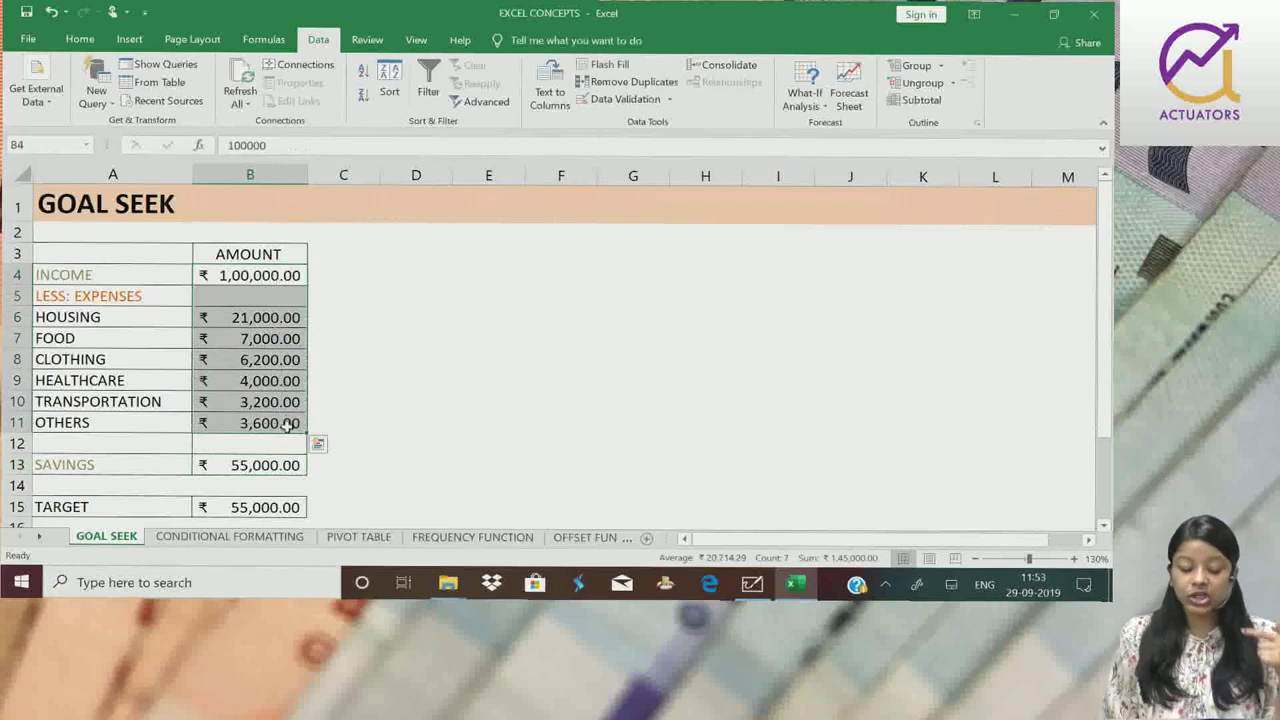
click(283, 424)
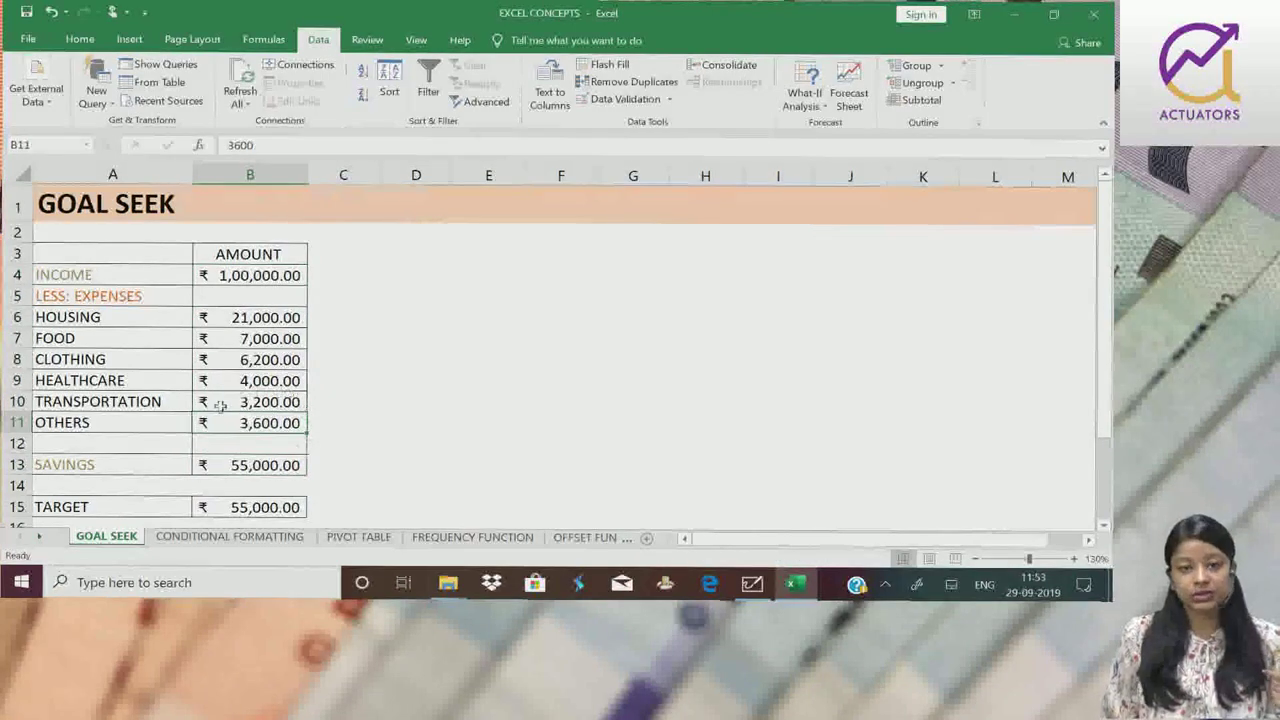